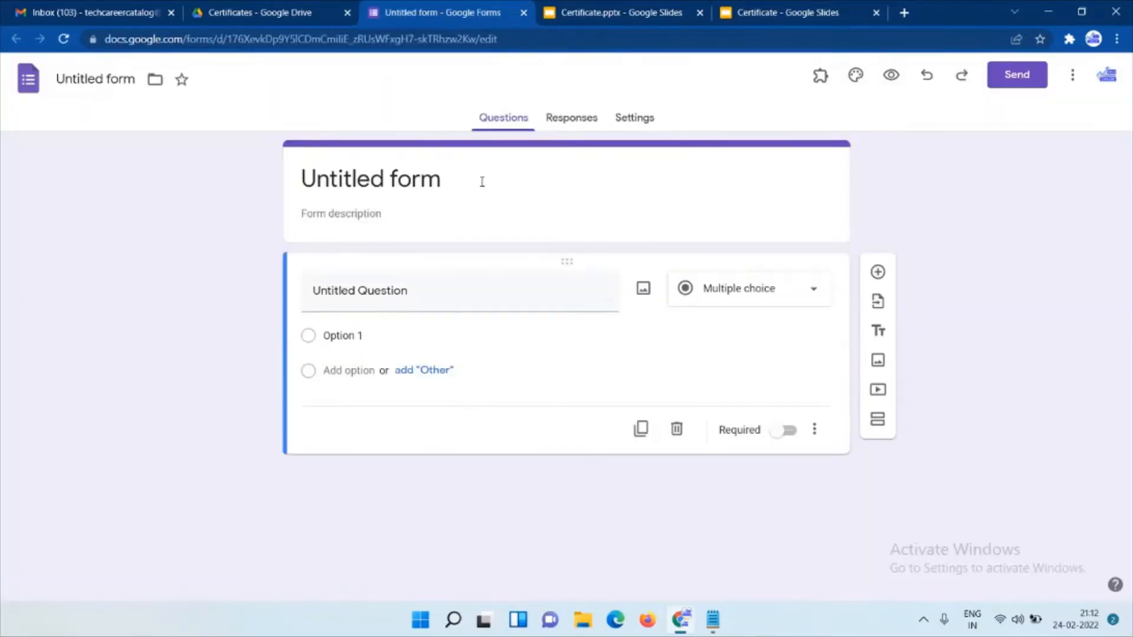
Title the form FEEDBACK FORM and make the first question a required 'Name' short answer.
click(480, 177)
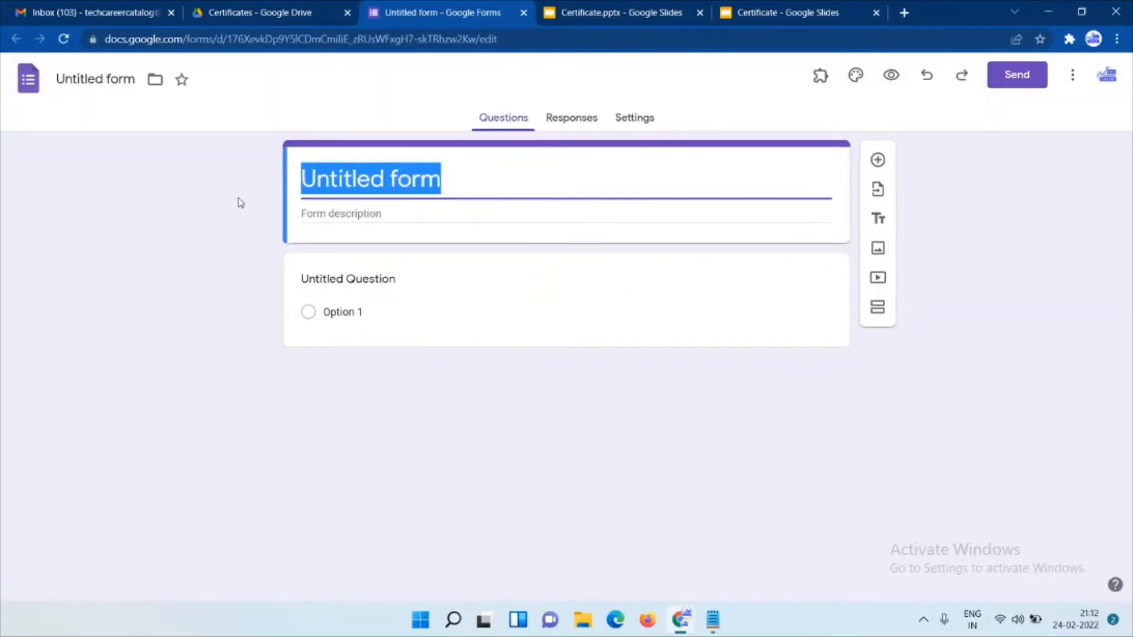
text(FEEDBACK)
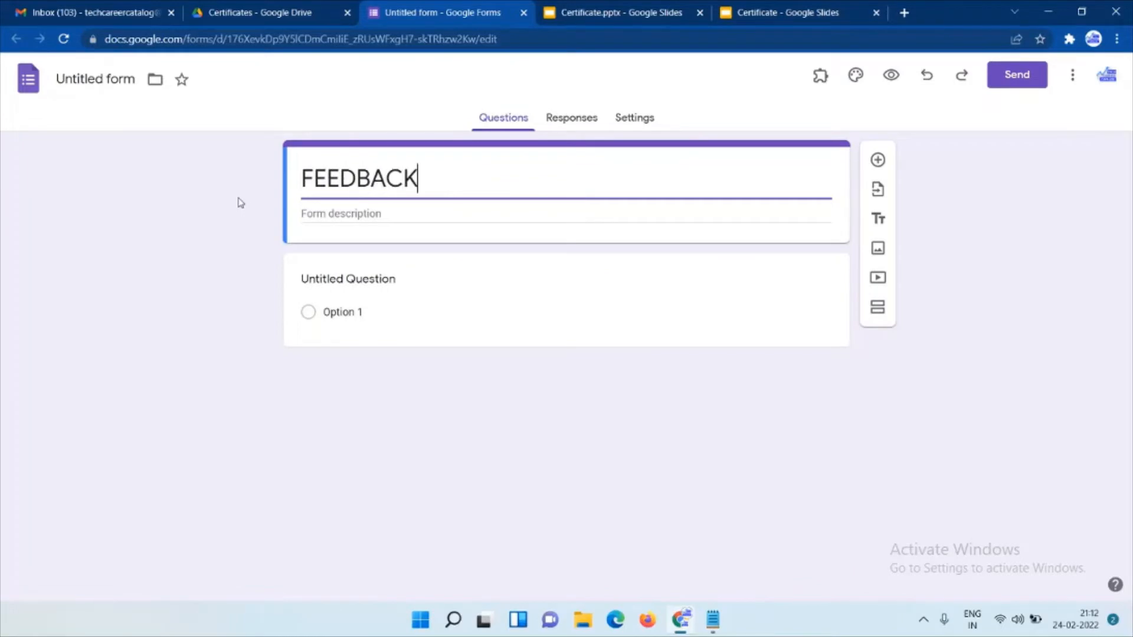
text( FORM)
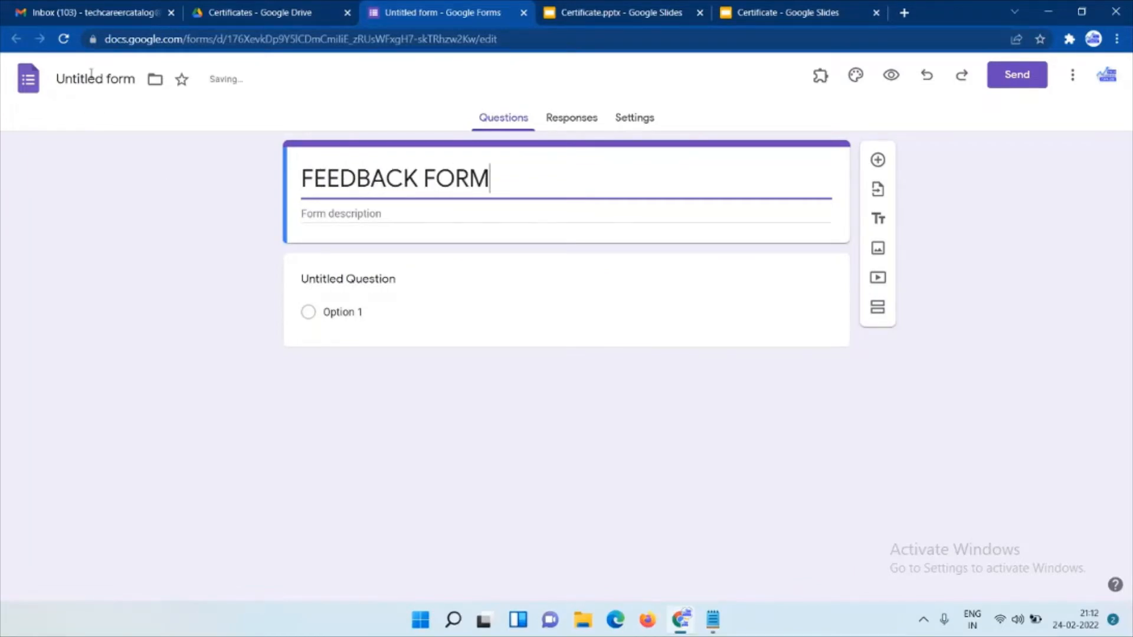
click(92, 74)
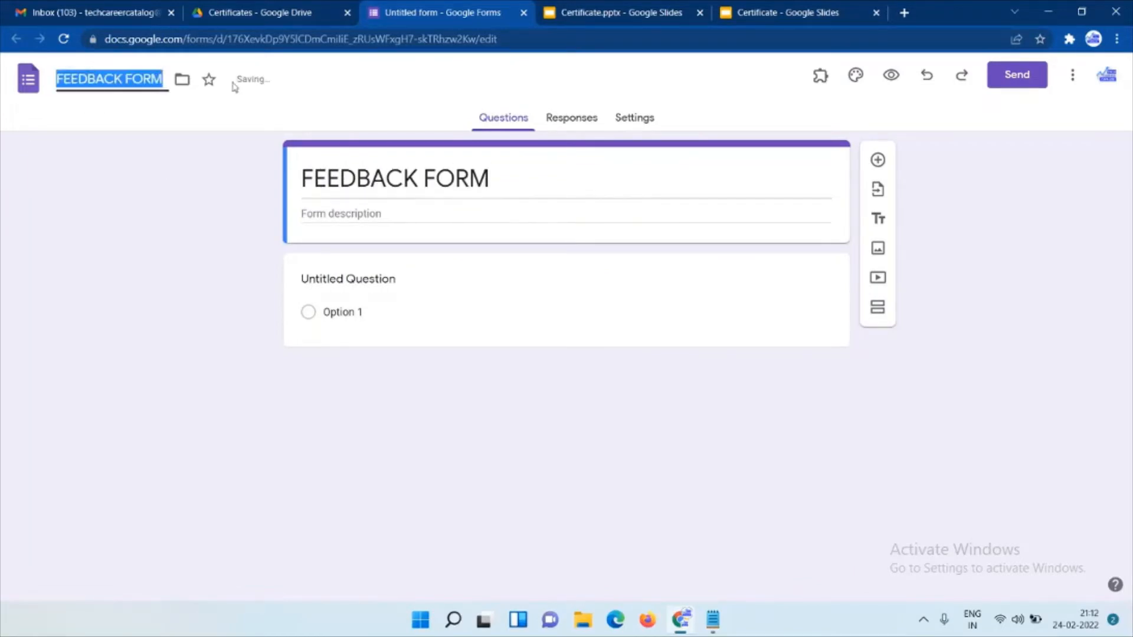
click(376, 288)
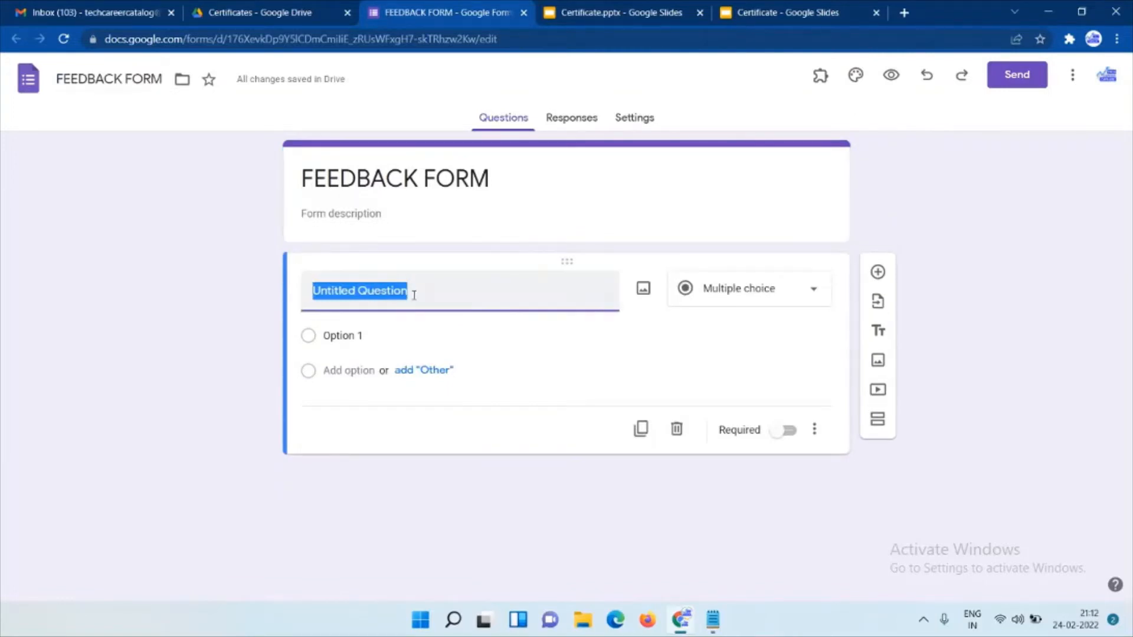
text(Name)
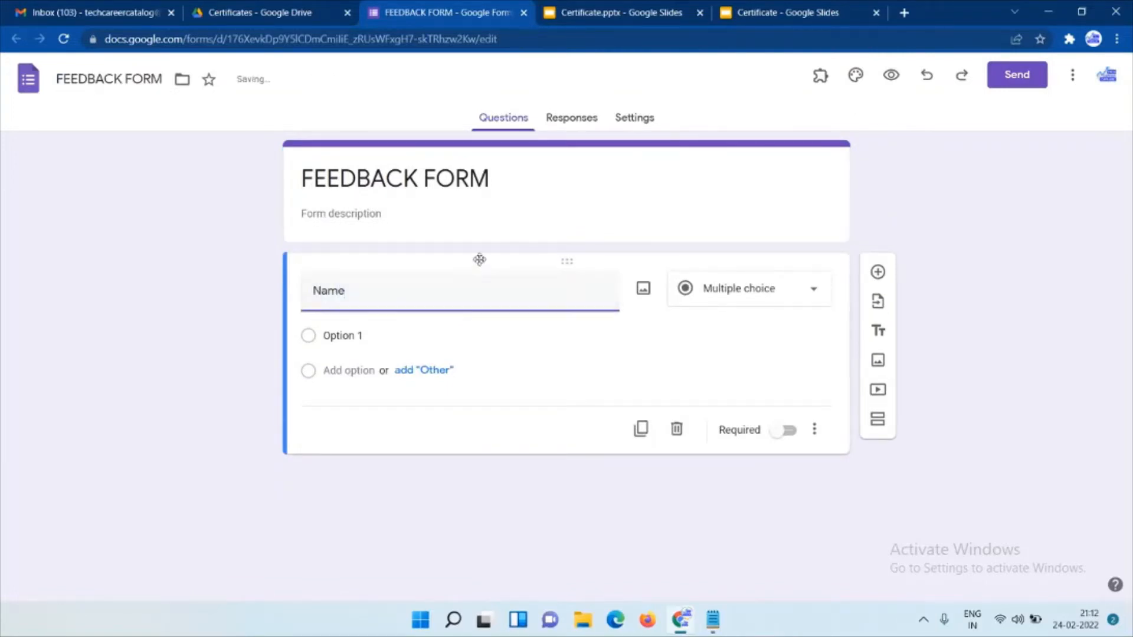
click(791, 406)
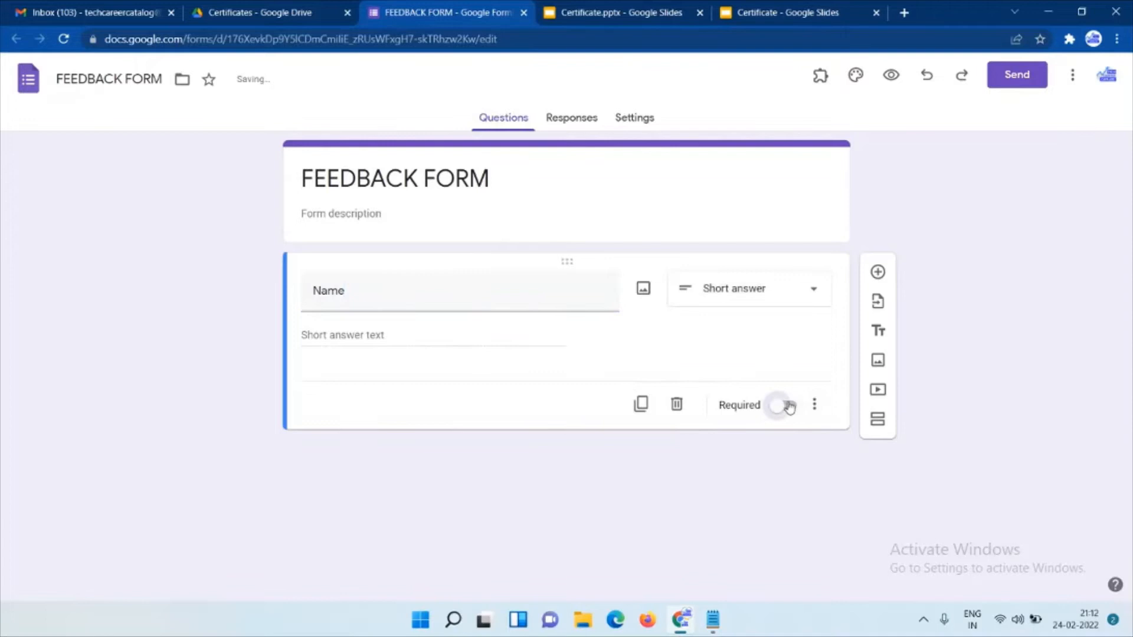
Add a required 'City' question, then a question 'How organized was the webinar?'.
click(878, 272)
text(City)
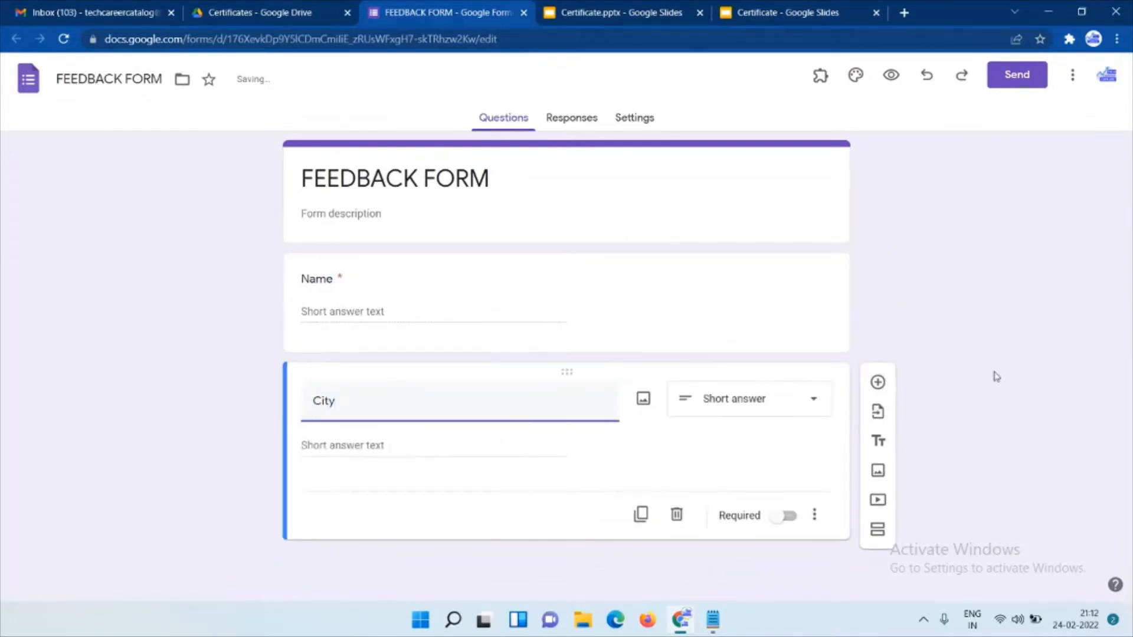
click(787, 518)
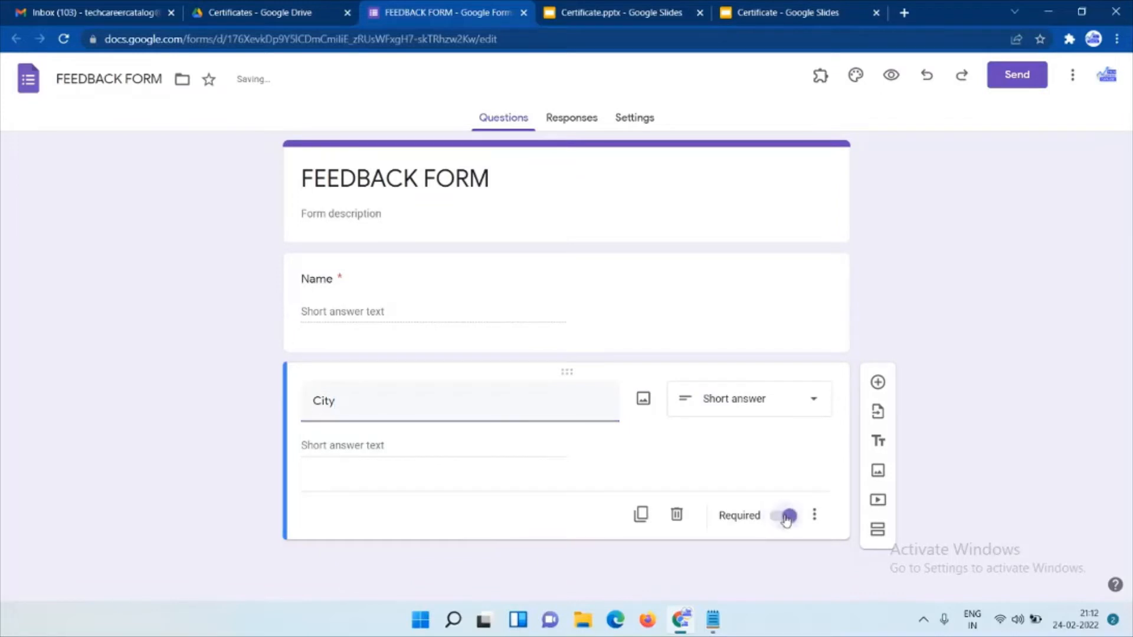
click(877, 390)
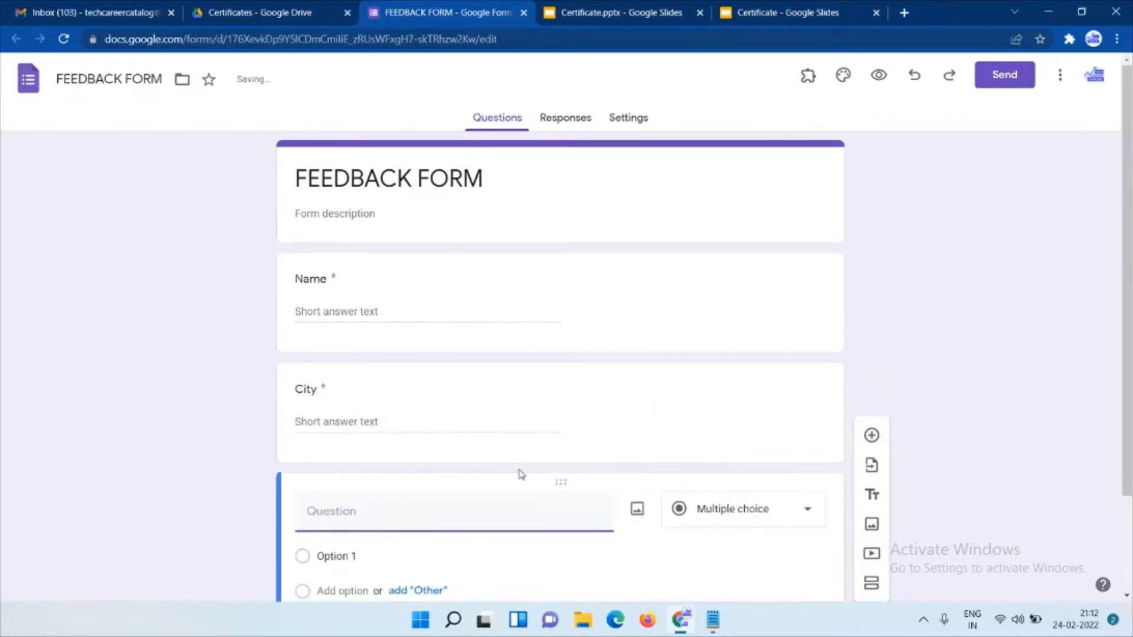
text(How)
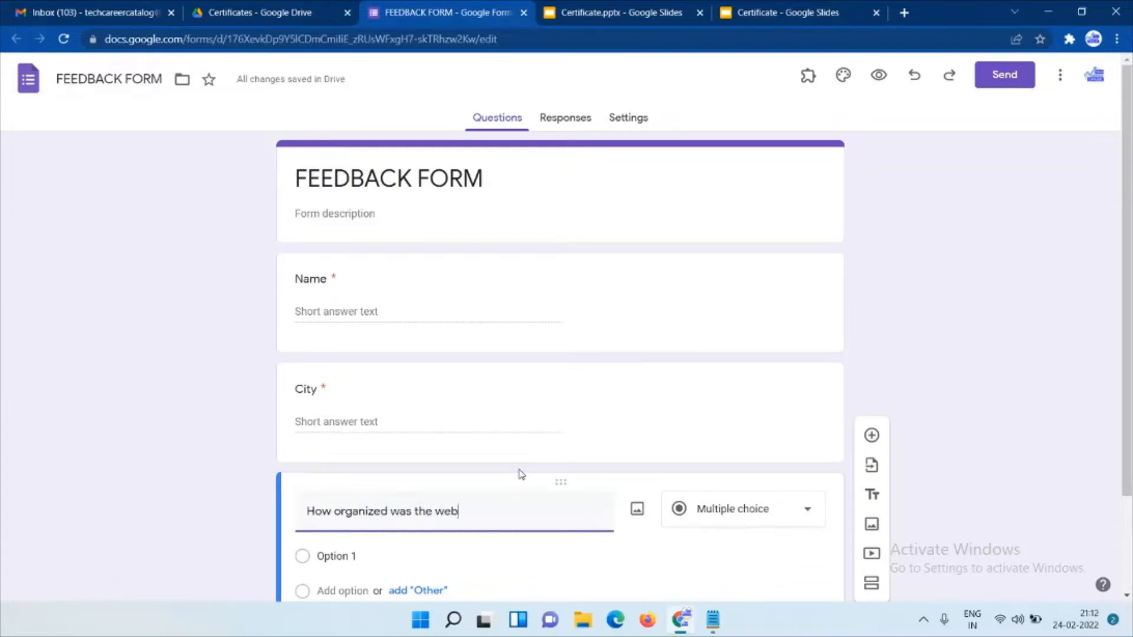
text(organized was the webinar?)
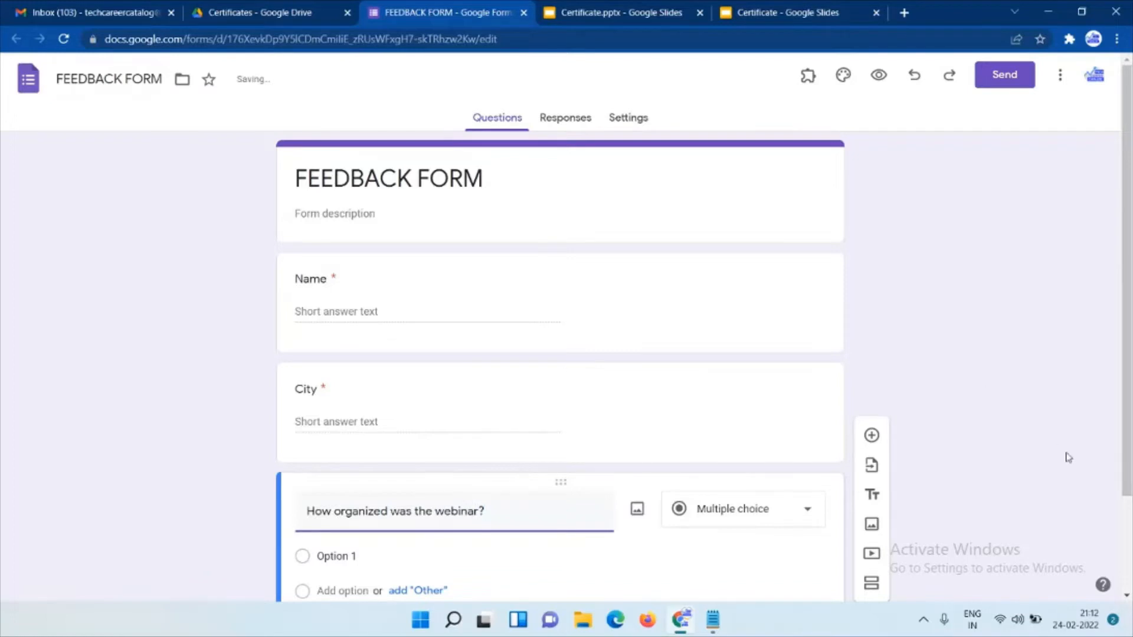
drag(1127, 407, 1127, 507)
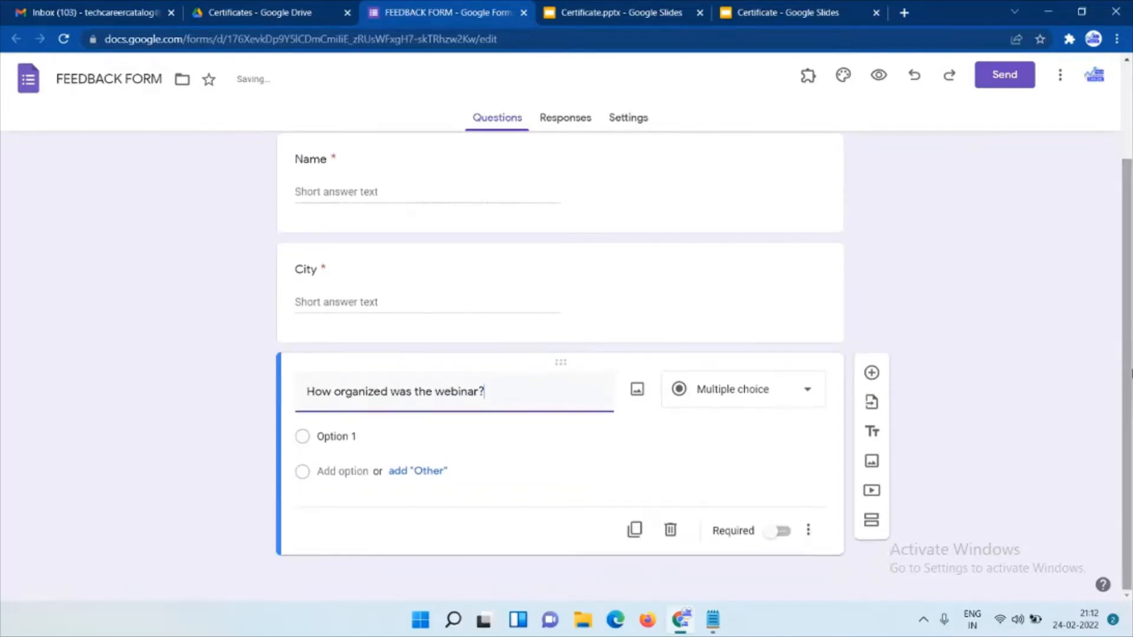
Make the webinar question a required 1–5 linear scale labelled Average to Excellent.
click(775, 397)
click(720, 418)
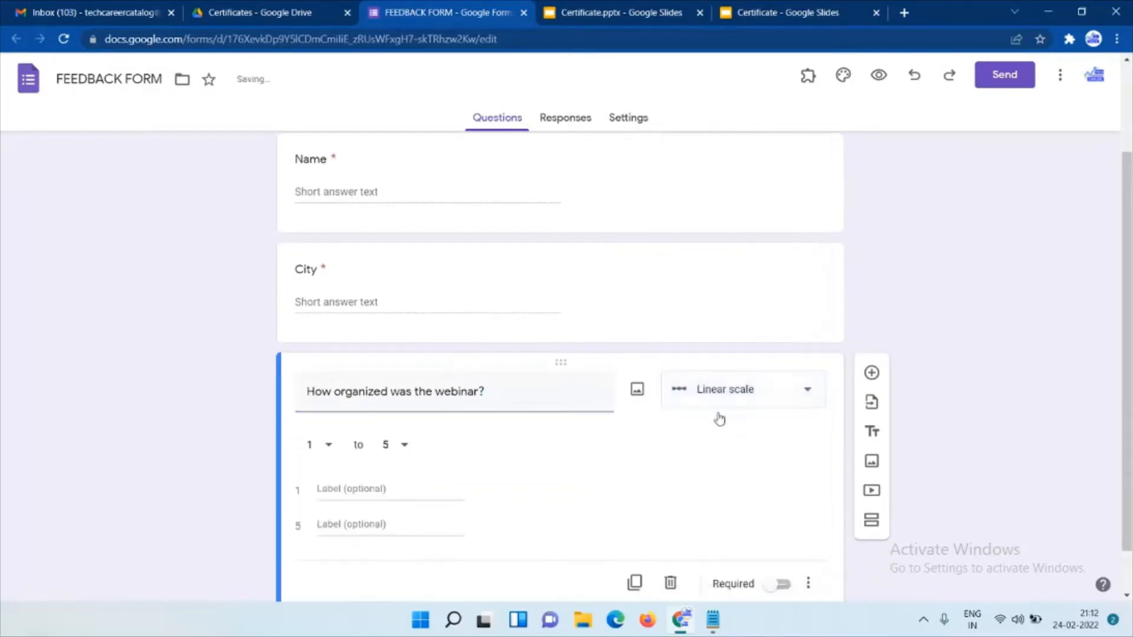
click(329, 490)
text(Average)
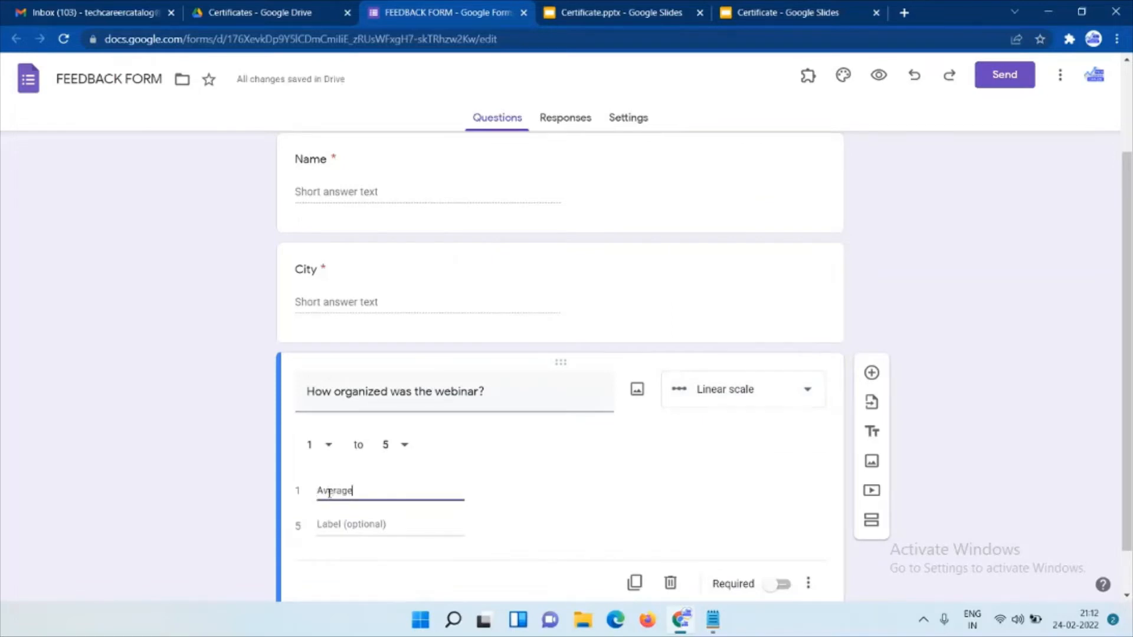
click(328, 526)
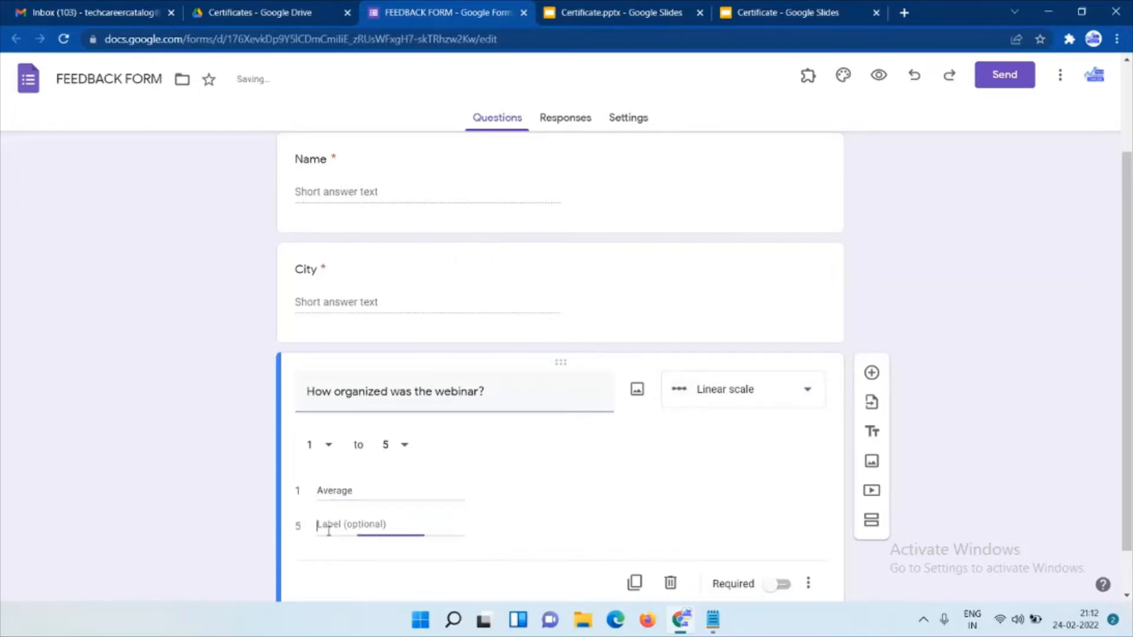
text(Excellent)
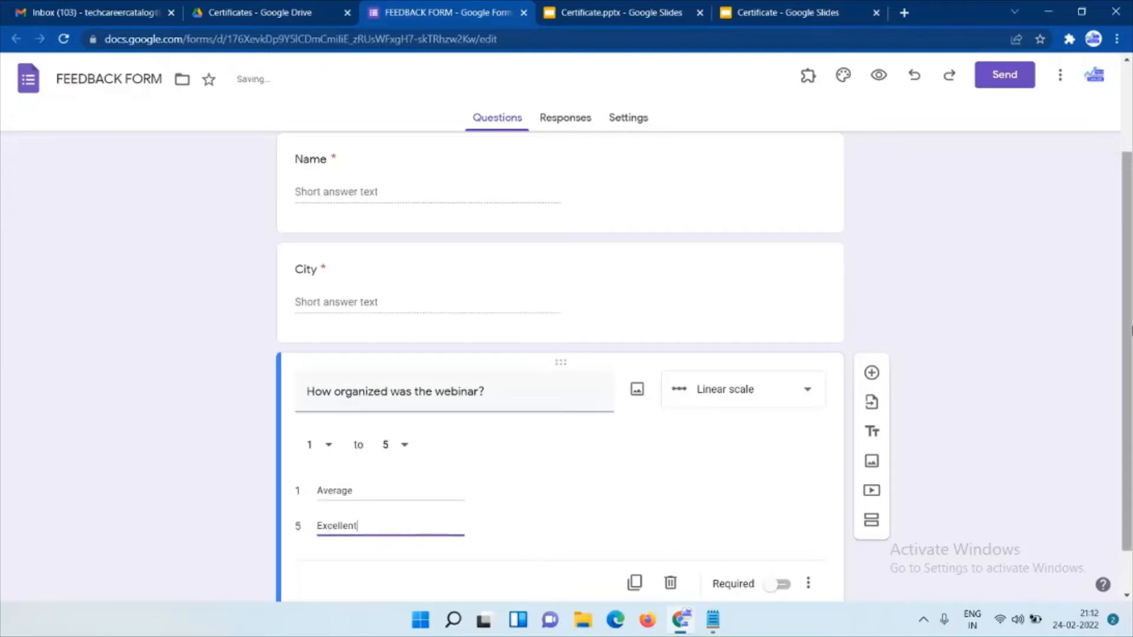
scroll(708, 546, down, 1)
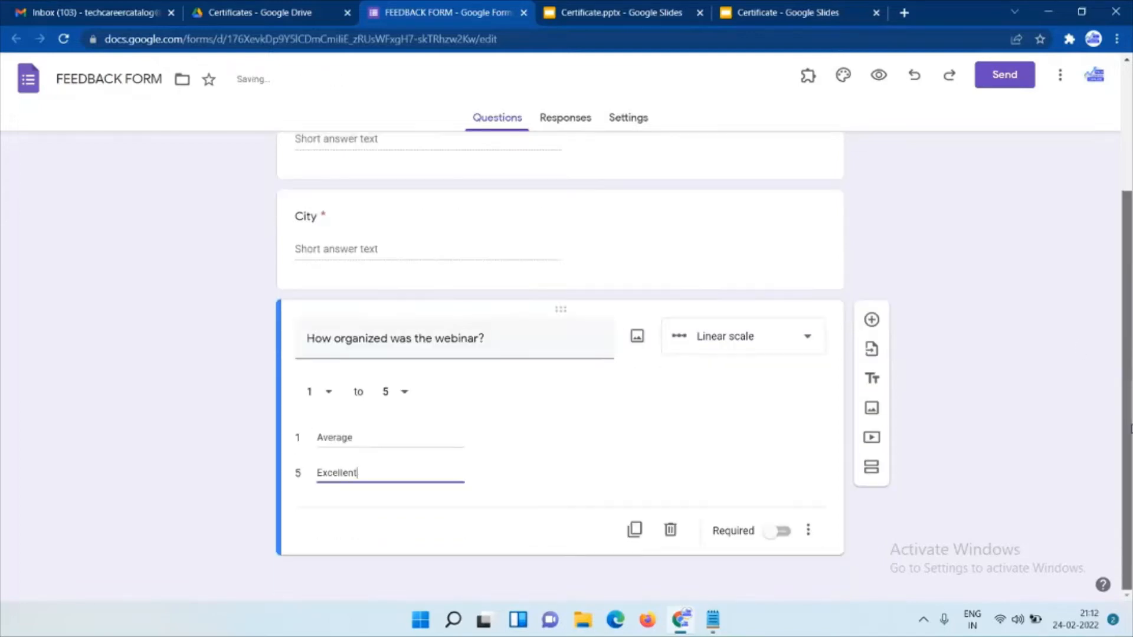
click(778, 531)
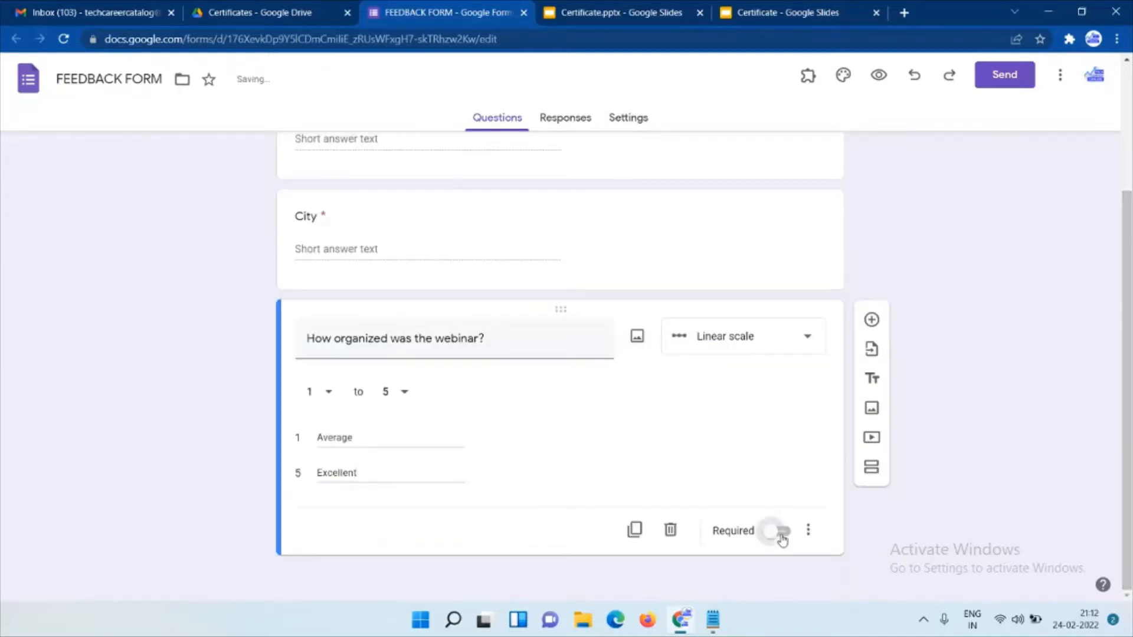
Add a required 'Any Suggestions?' paragraph question.
click(870, 321)
text(A)
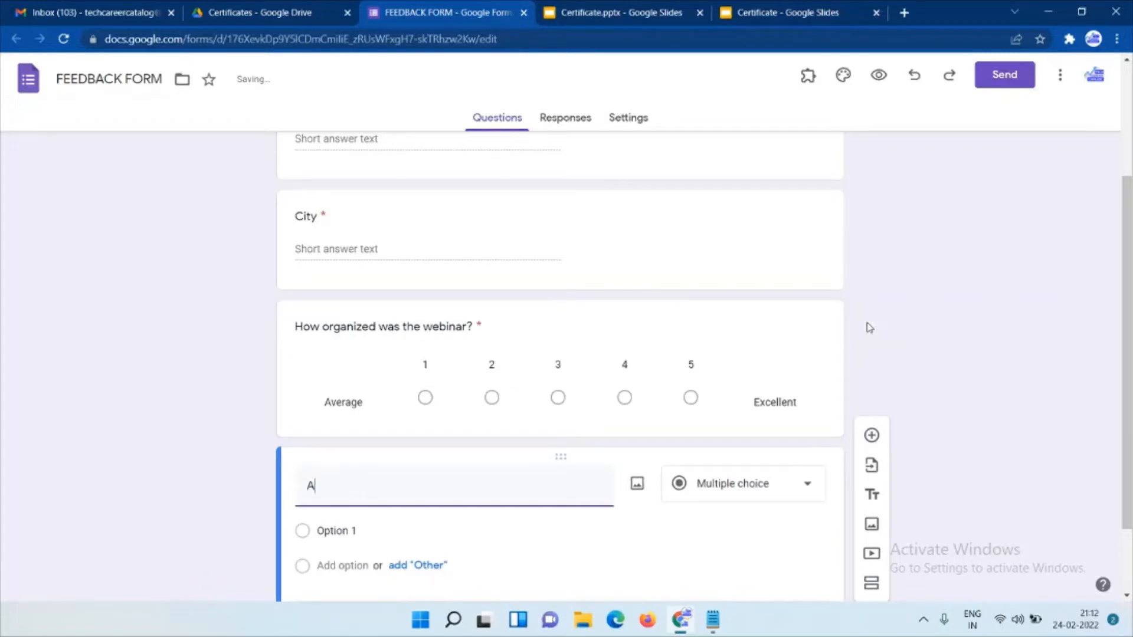
text(ny Suggestions?)
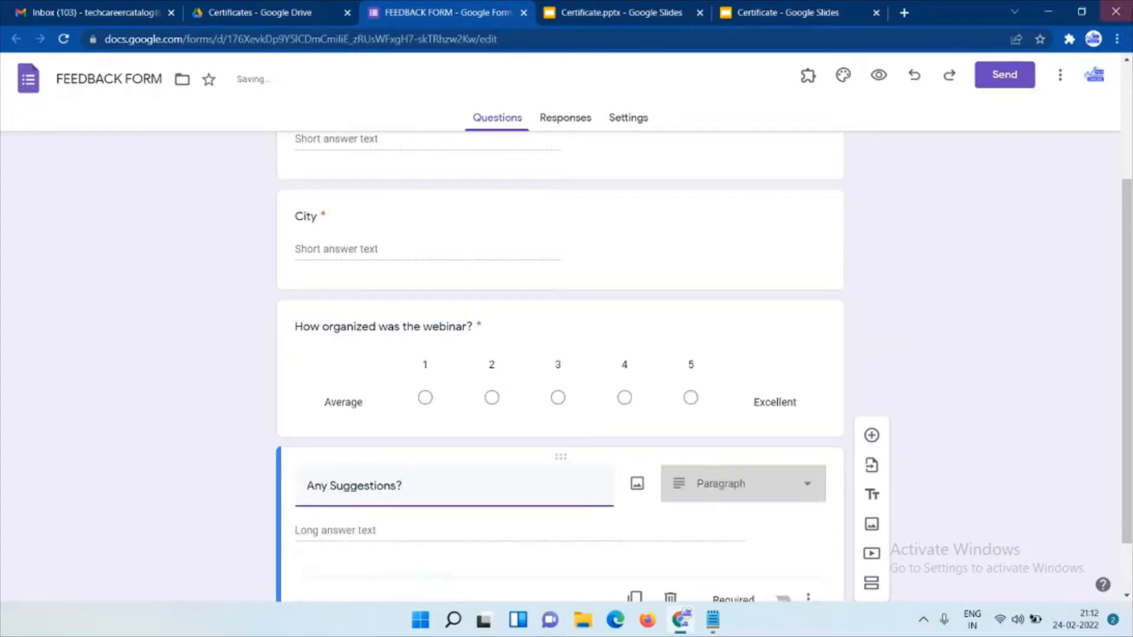
scroll(738, 531, down, 1)
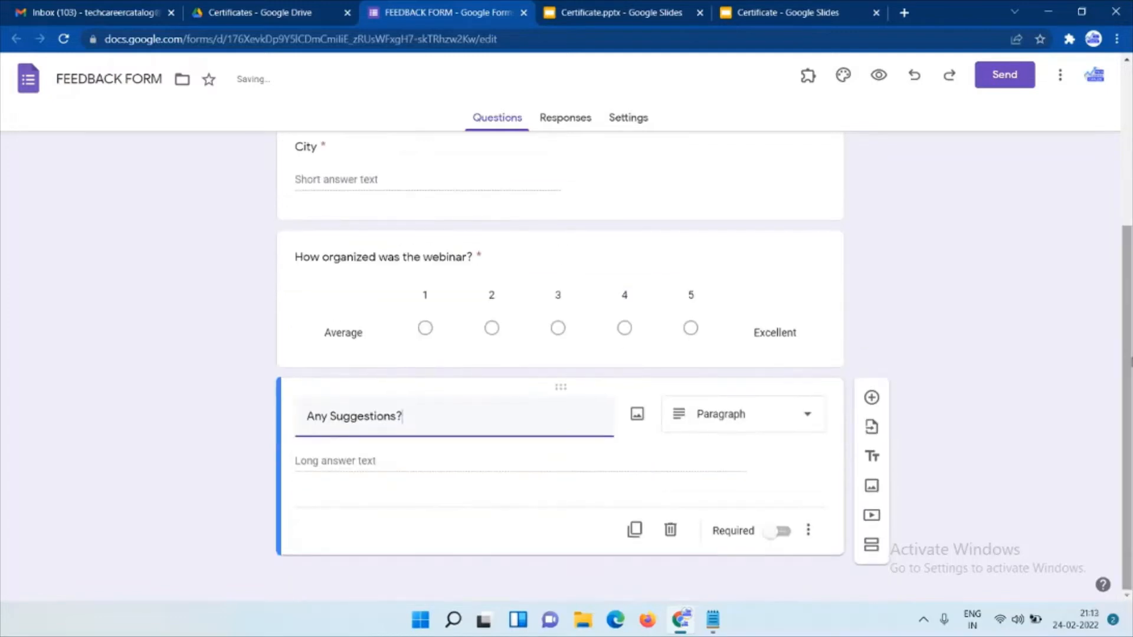
click(779, 531)
scroll(595, 252, up, 5)
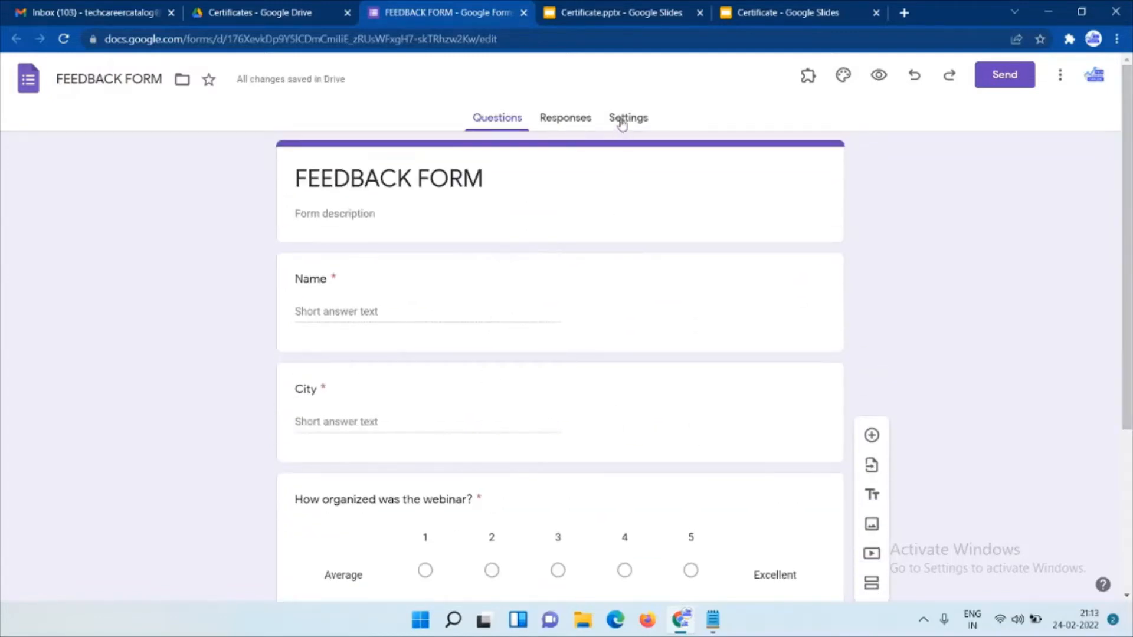
Turn the form into a quiz and give the Name question 0 points in its answer key.
click(628, 118)
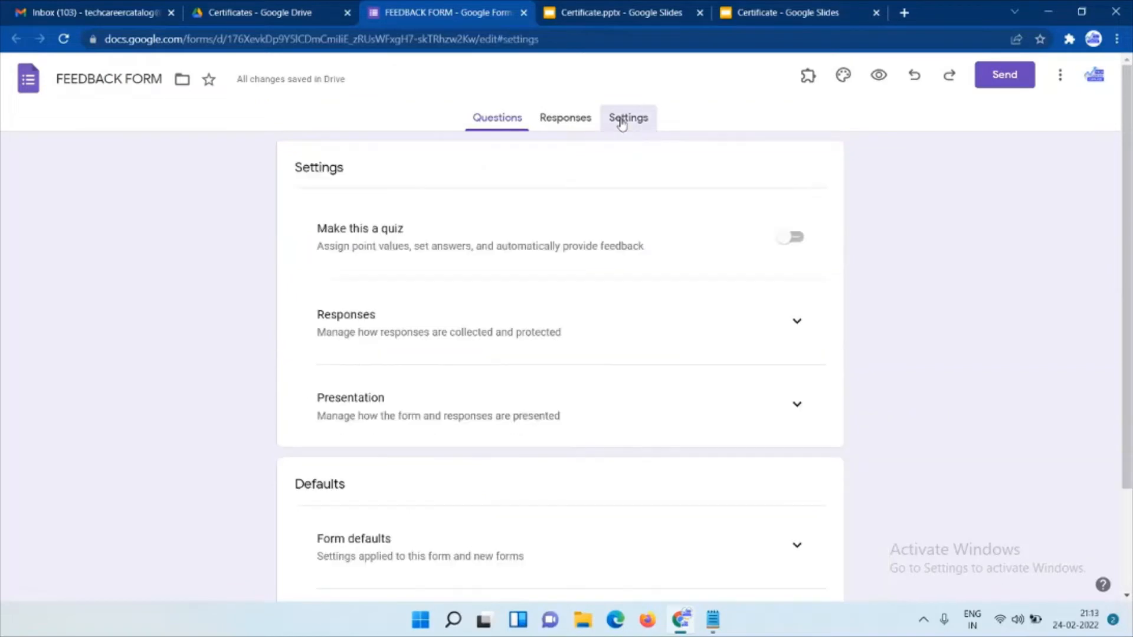
click(791, 239)
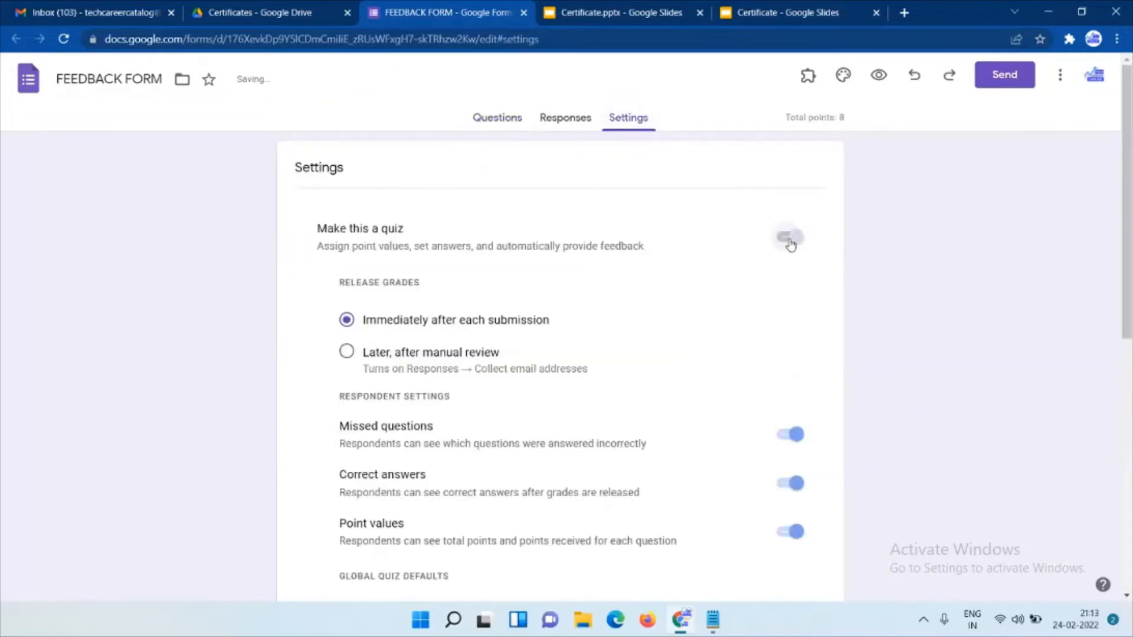
click(500, 122)
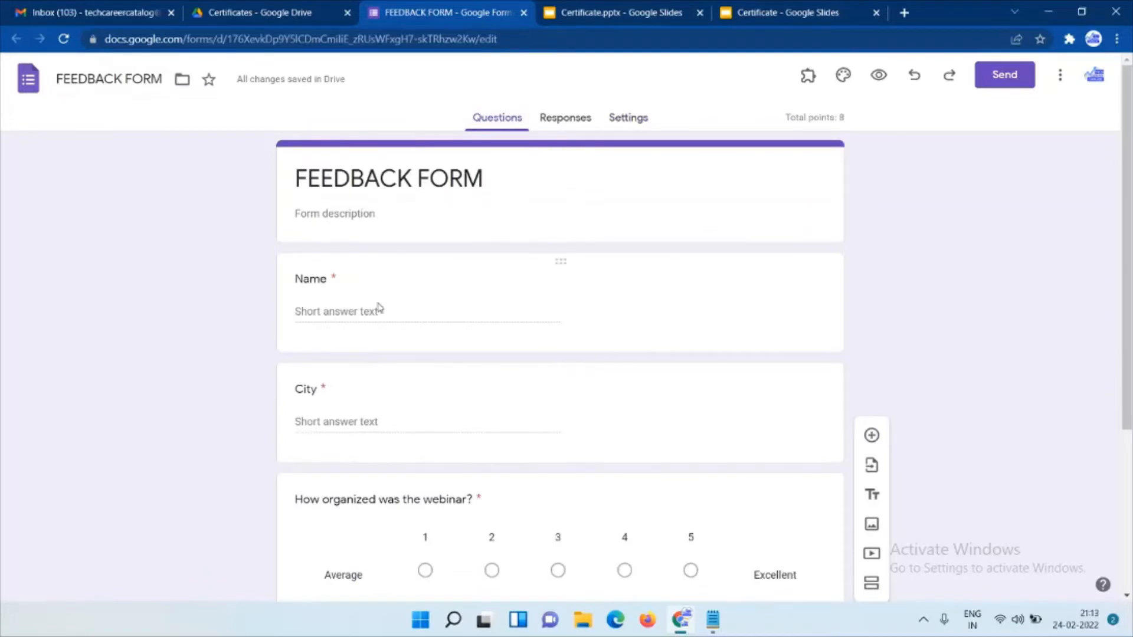
click(410, 291)
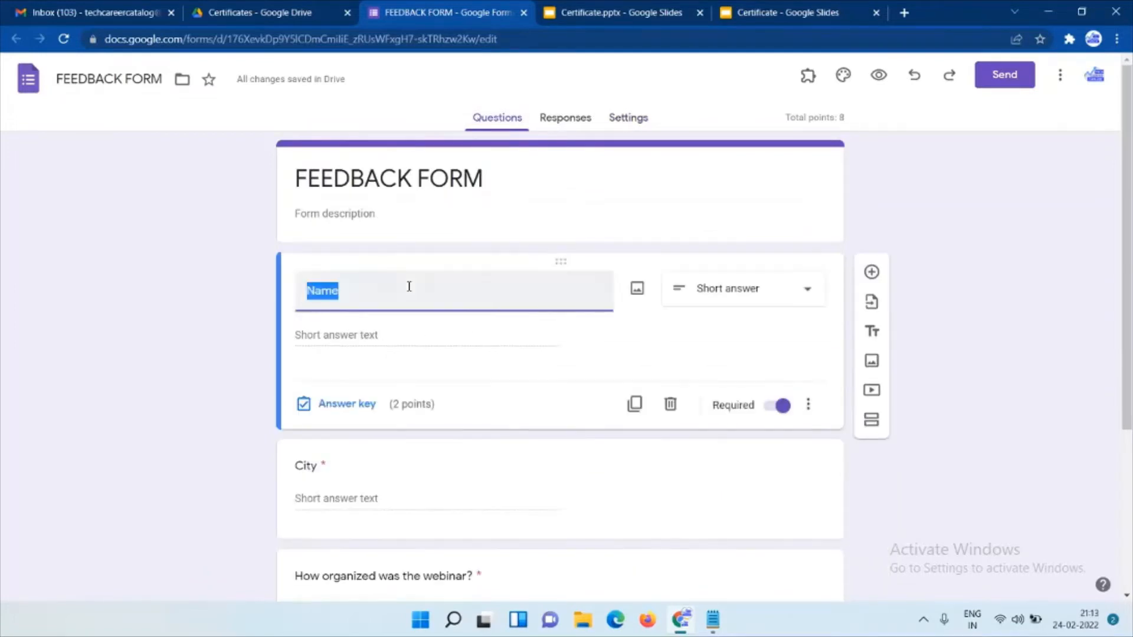
click(337, 403)
double_click(784, 341)
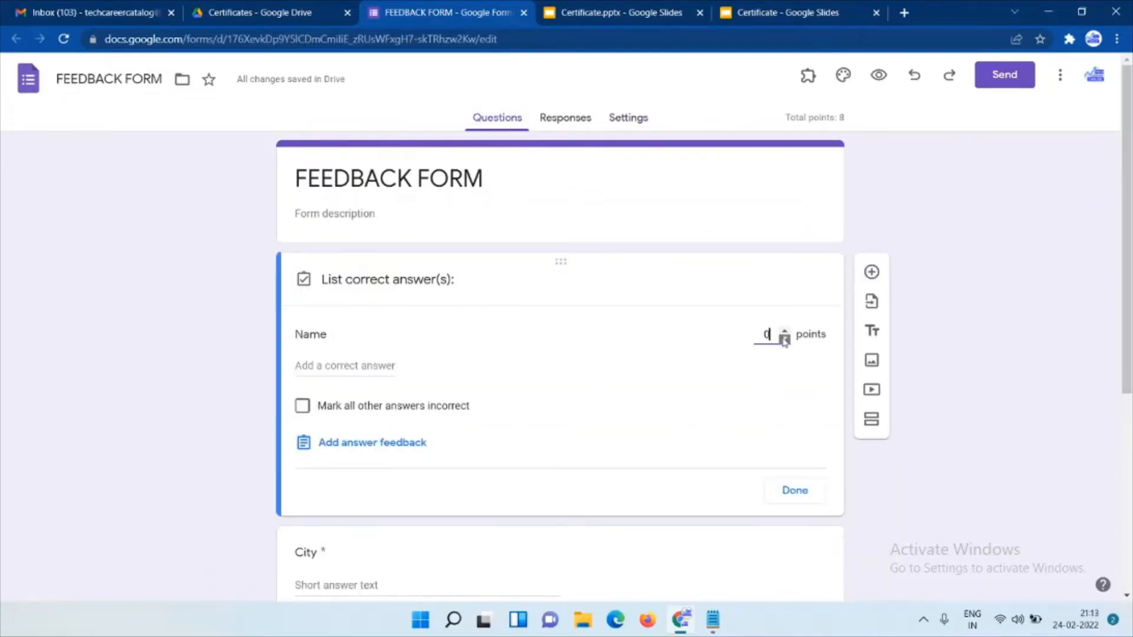
click(795, 490)
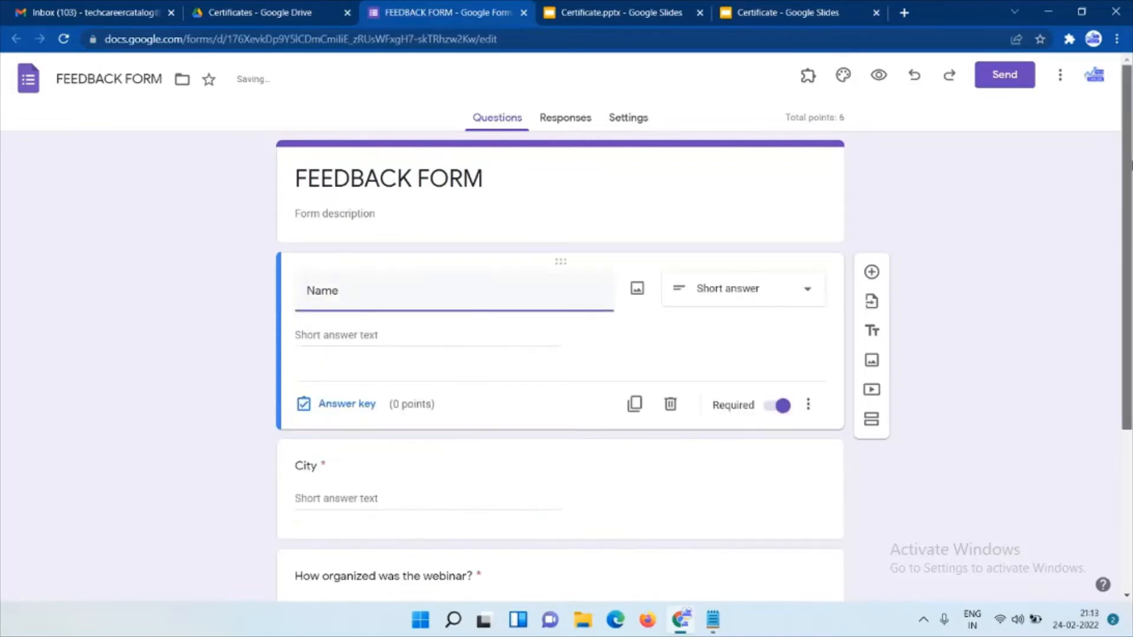
Review the City and webinar rating questions, then open the form's More menu.
scroll(422, 315, down, 3)
click(371, 307)
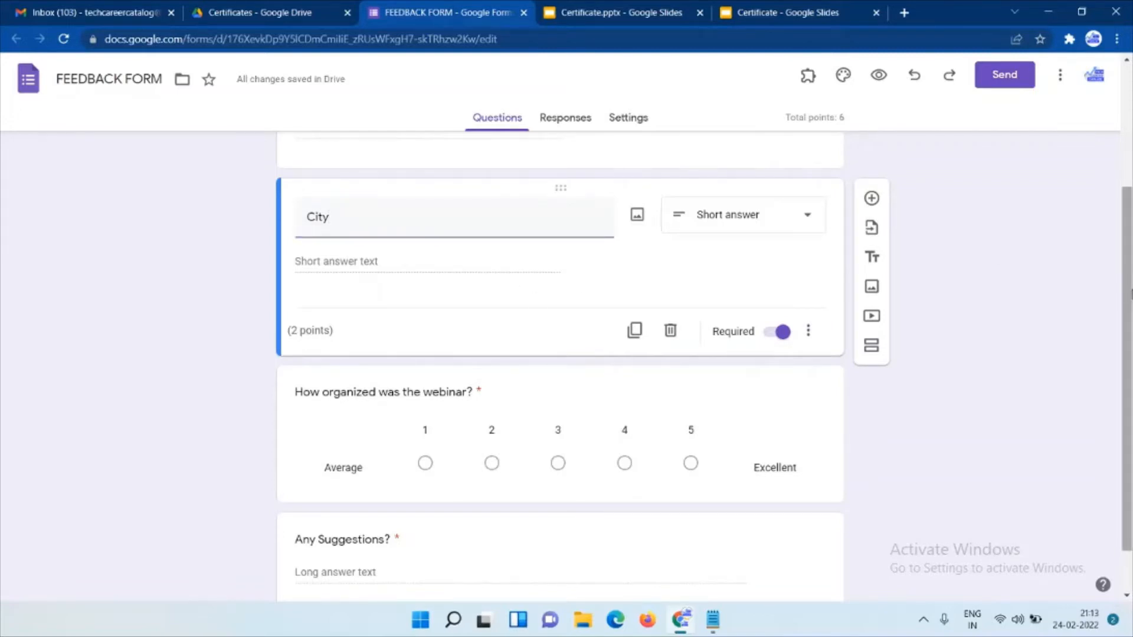
scroll(481, 468, down, 1)
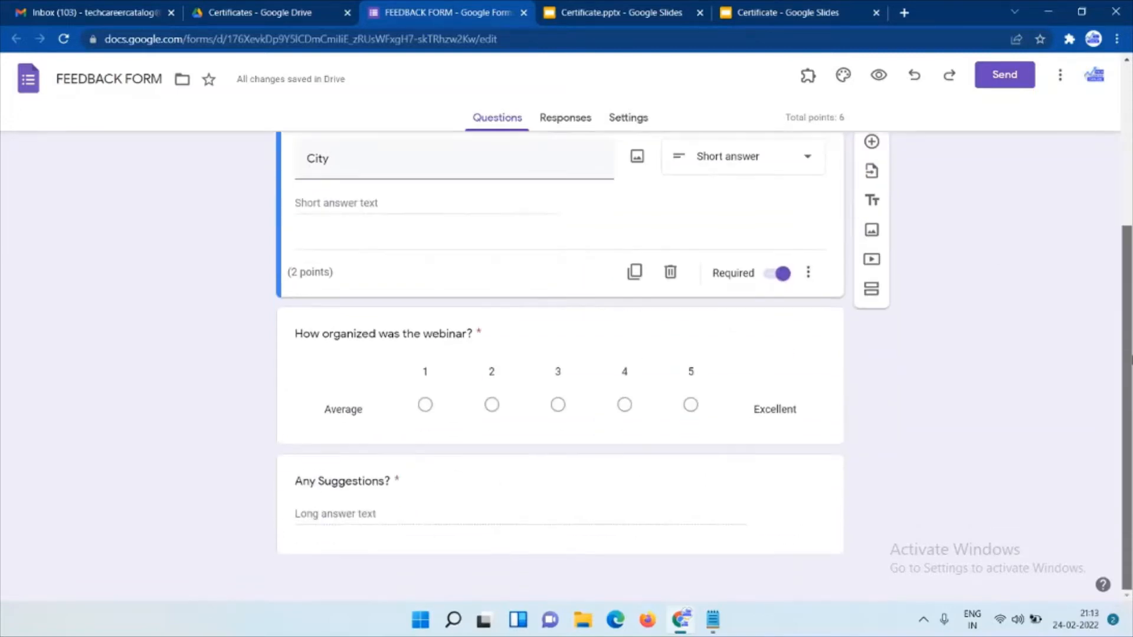
click(318, 397)
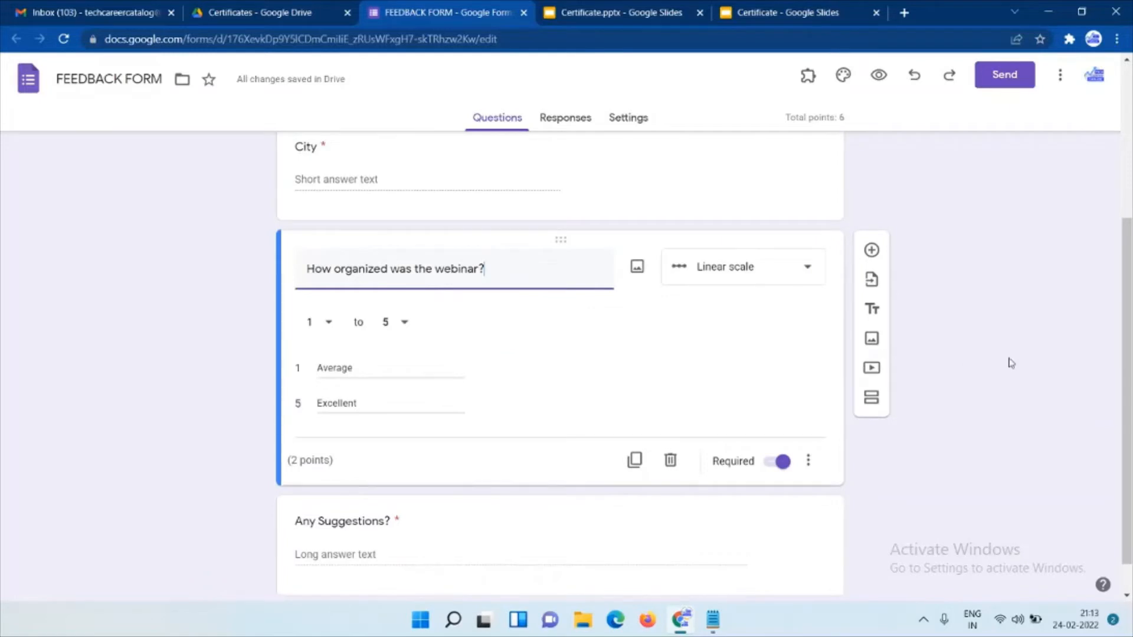
scroll(914, 366, up, 4)
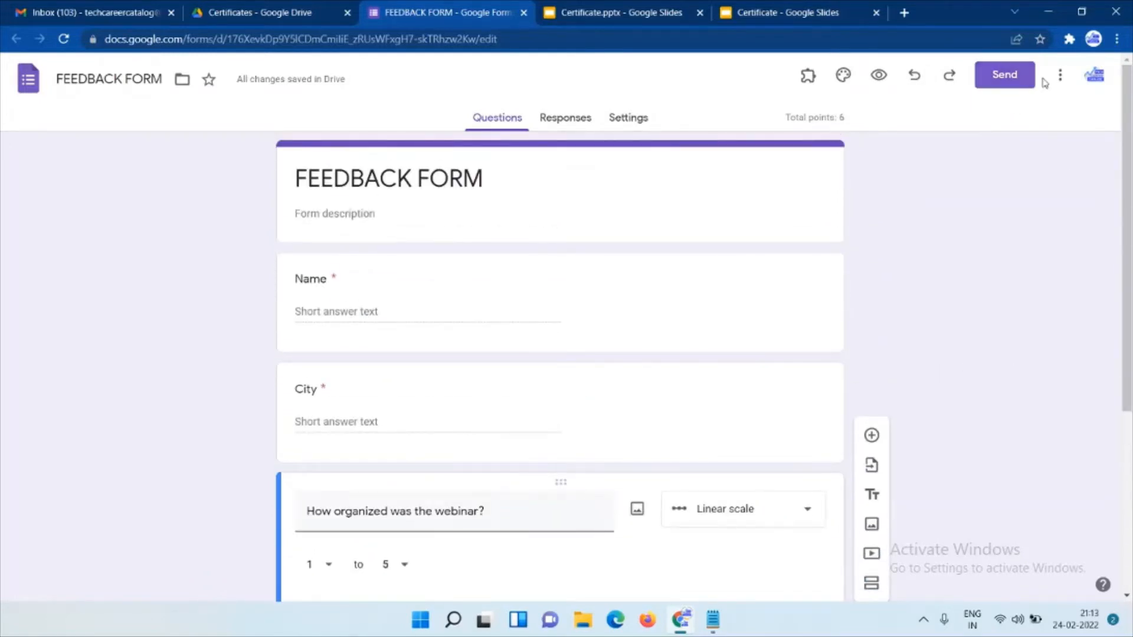
click(1059, 76)
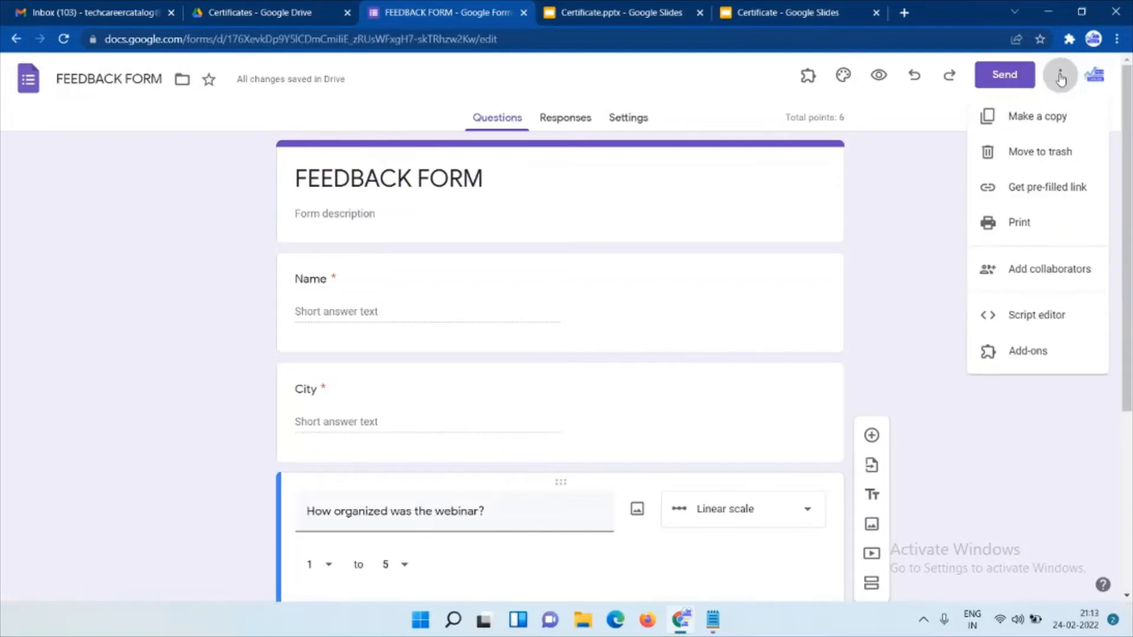
Open the Add-ons marketplace and search 'cert' to find Certify'em.
click(1019, 351)
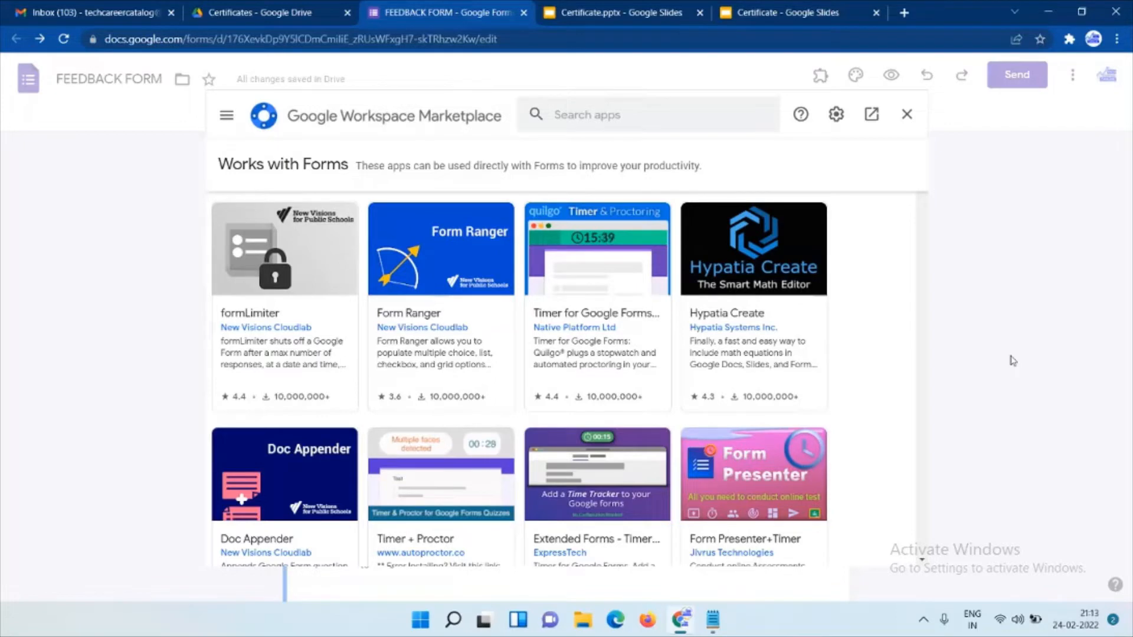
click(924, 620)
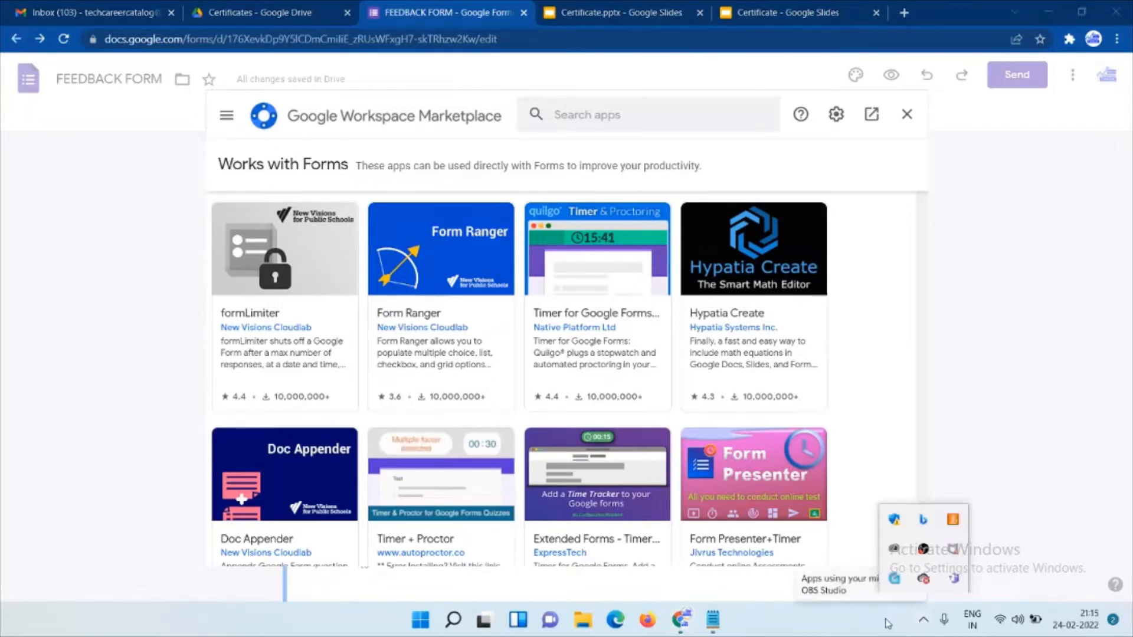
click(1028, 575)
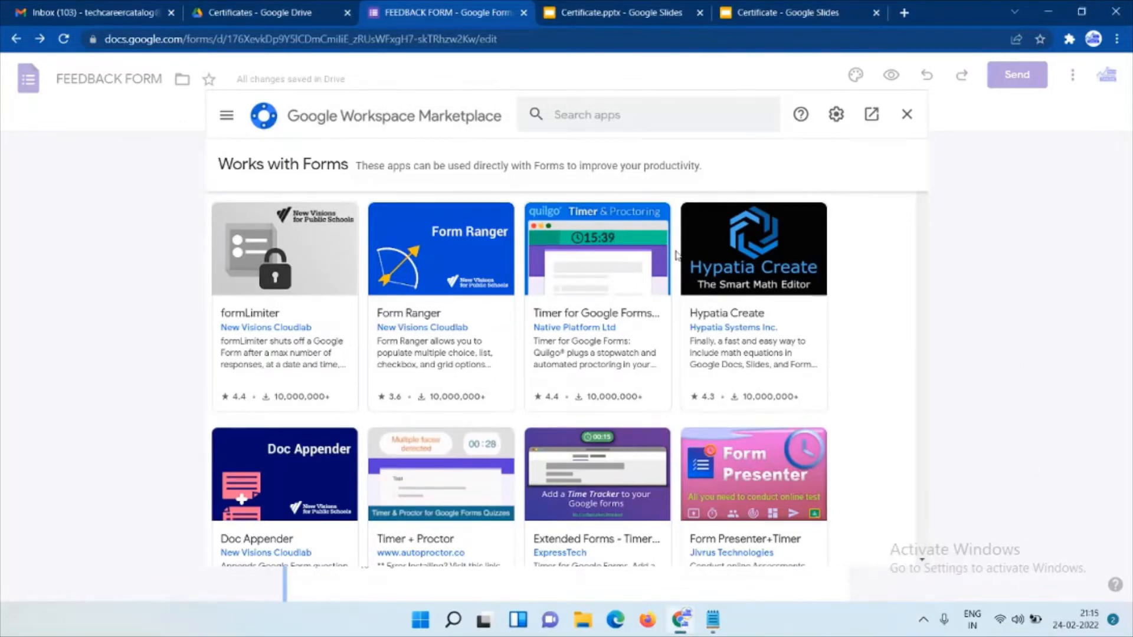
click(607, 117)
text(cert)
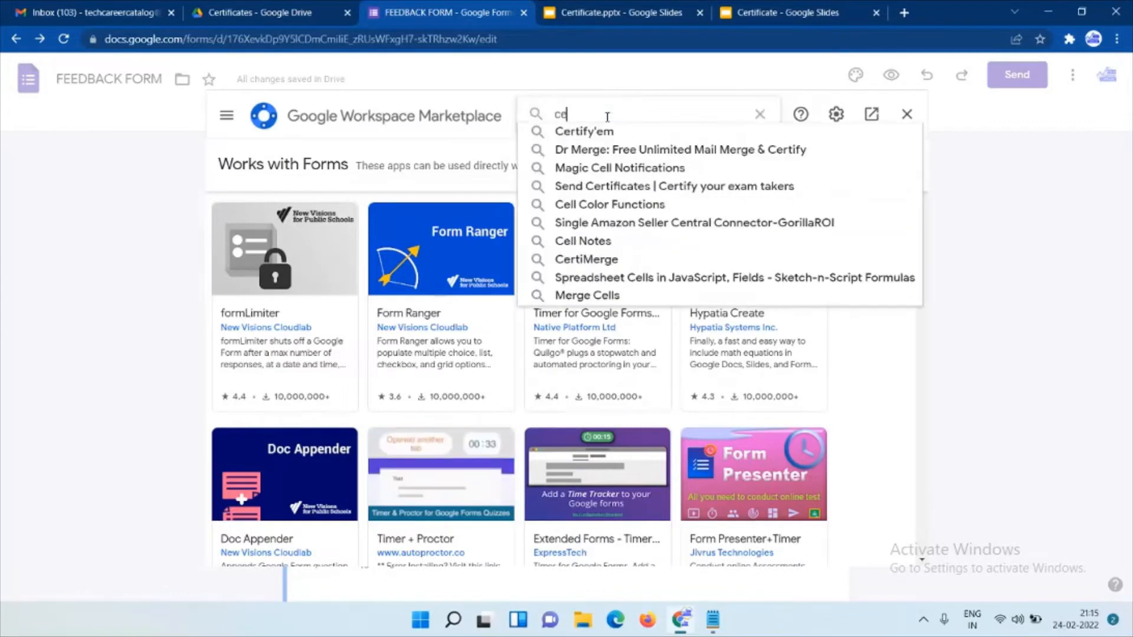
click(579, 131)
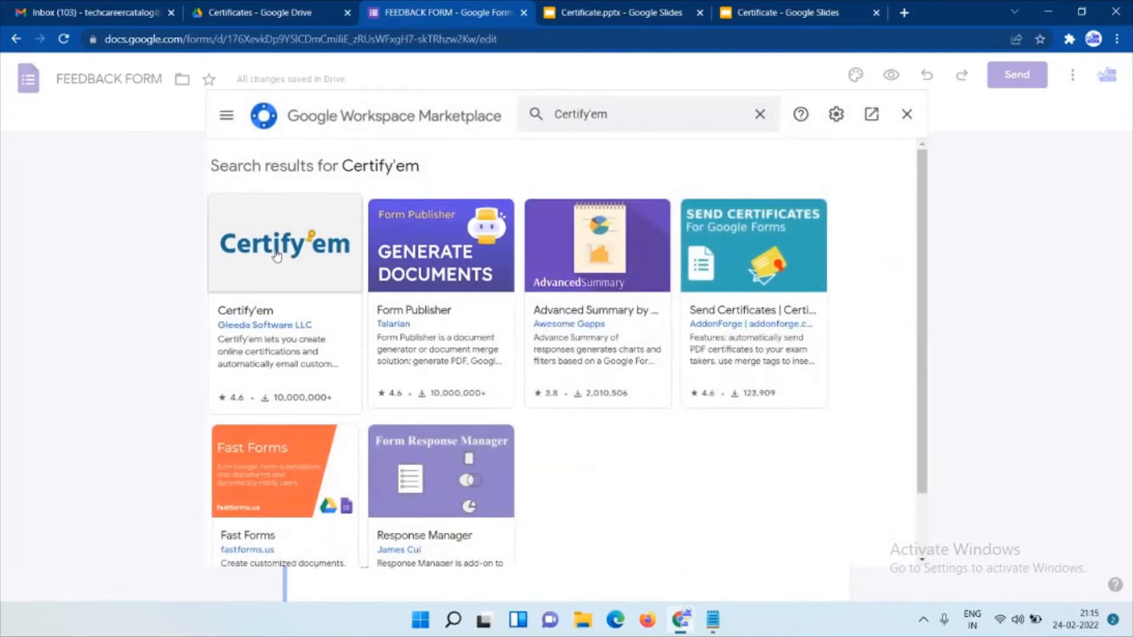
Install Certify'em, authorising it for the Google account, then close the marketplace.
click(280, 255)
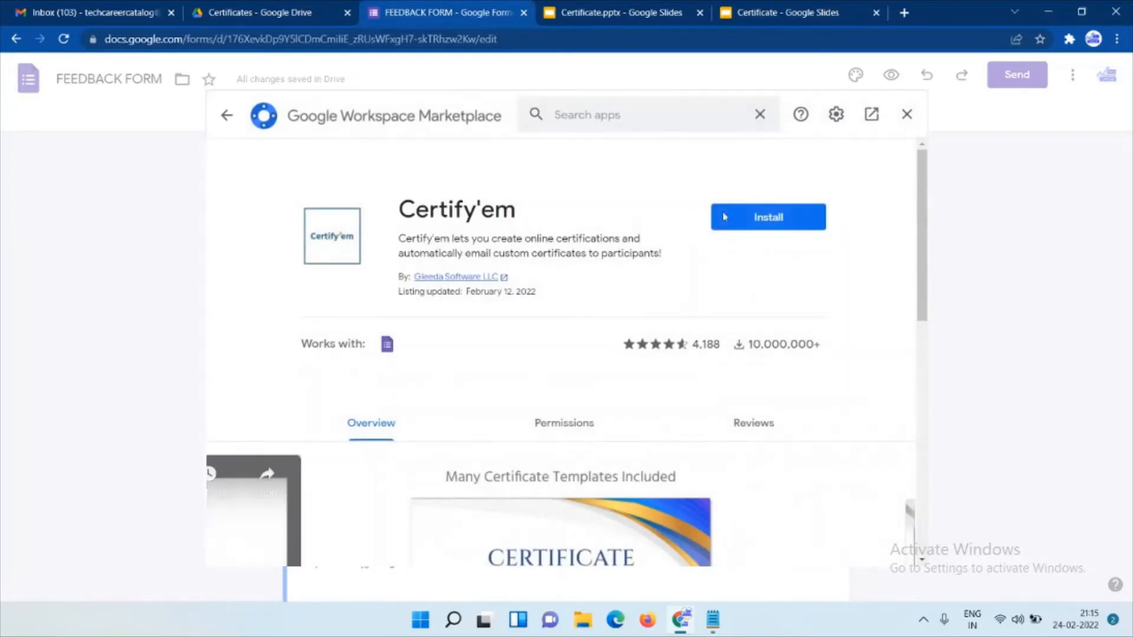
click(757, 217)
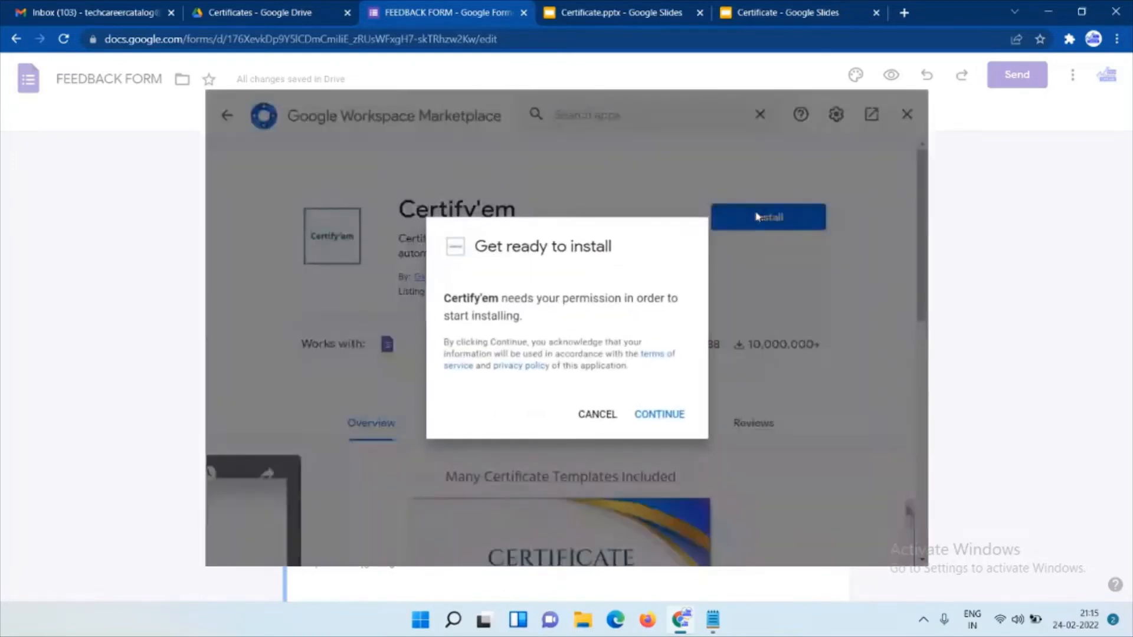
click(660, 415)
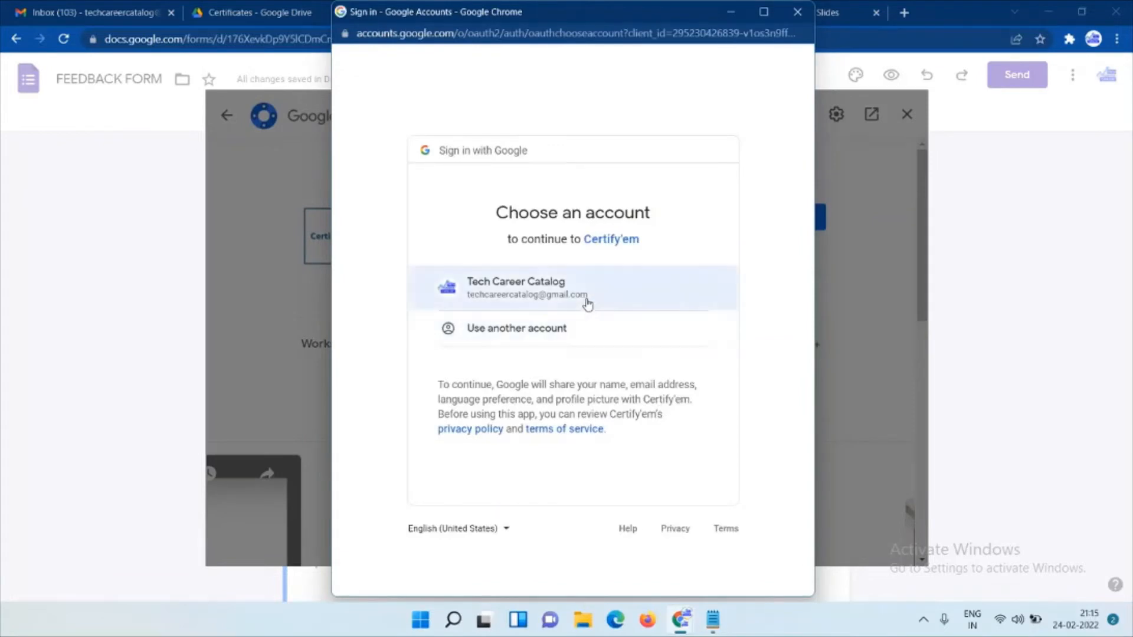
click(588, 304)
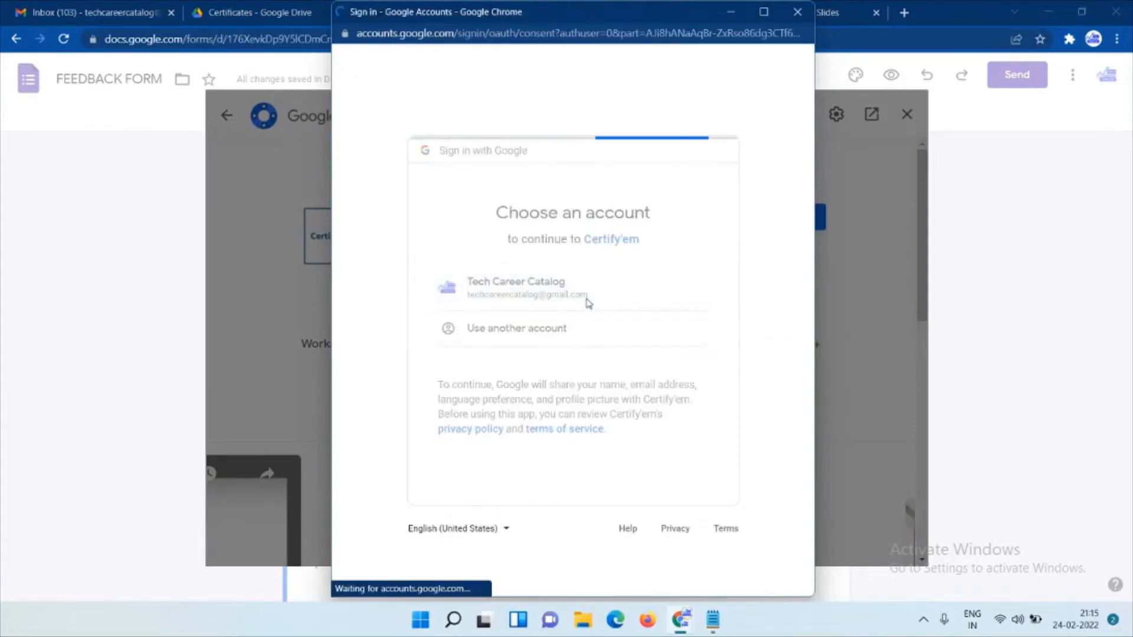
drag(810, 207, 807, 543)
click(647, 496)
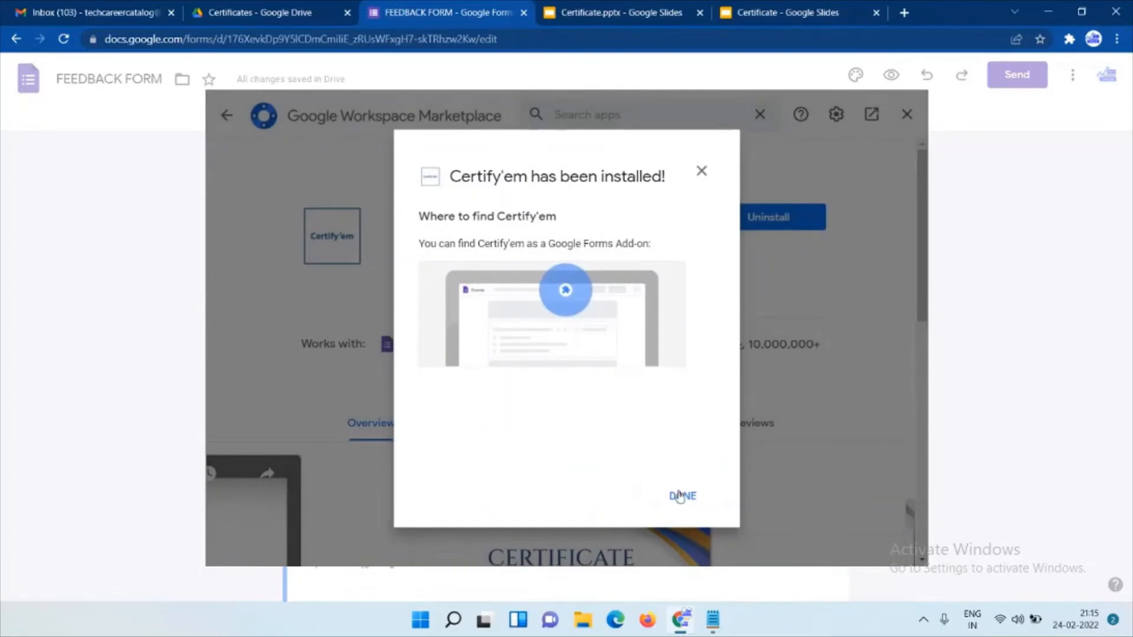
click(680, 495)
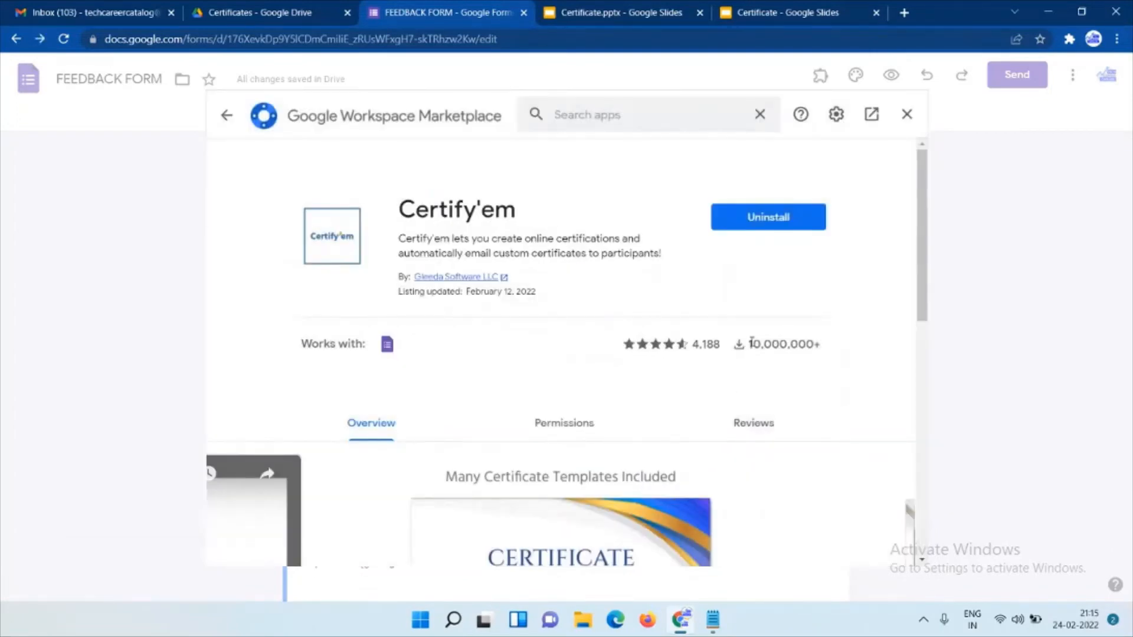
click(907, 115)
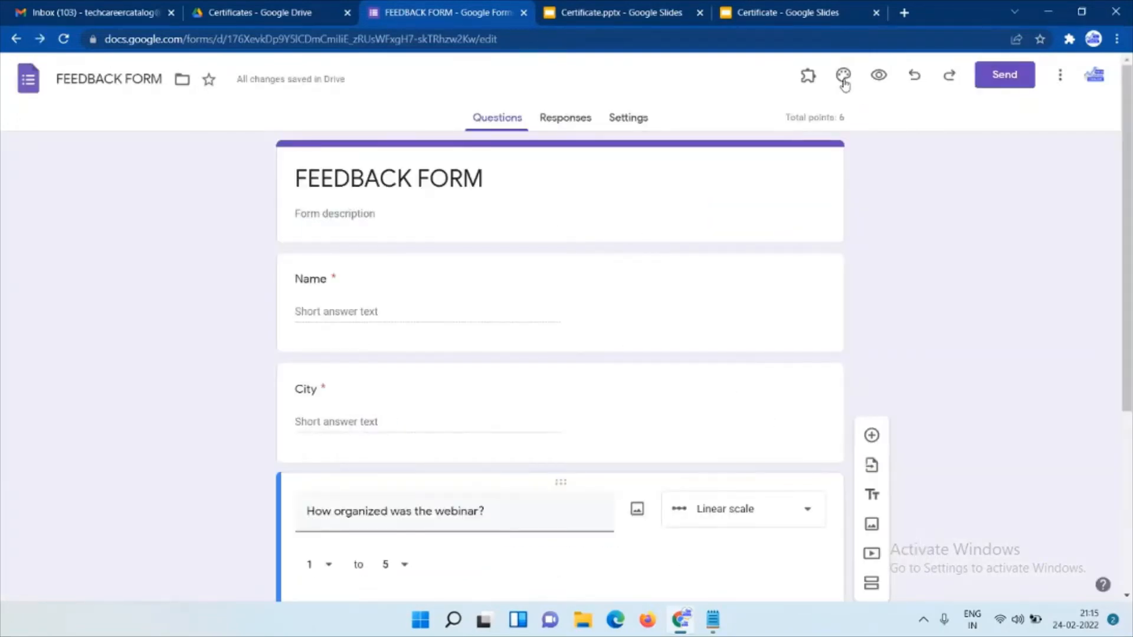
Show the Certify'em controls from the add-ons menu and turn certification ON.
click(808, 76)
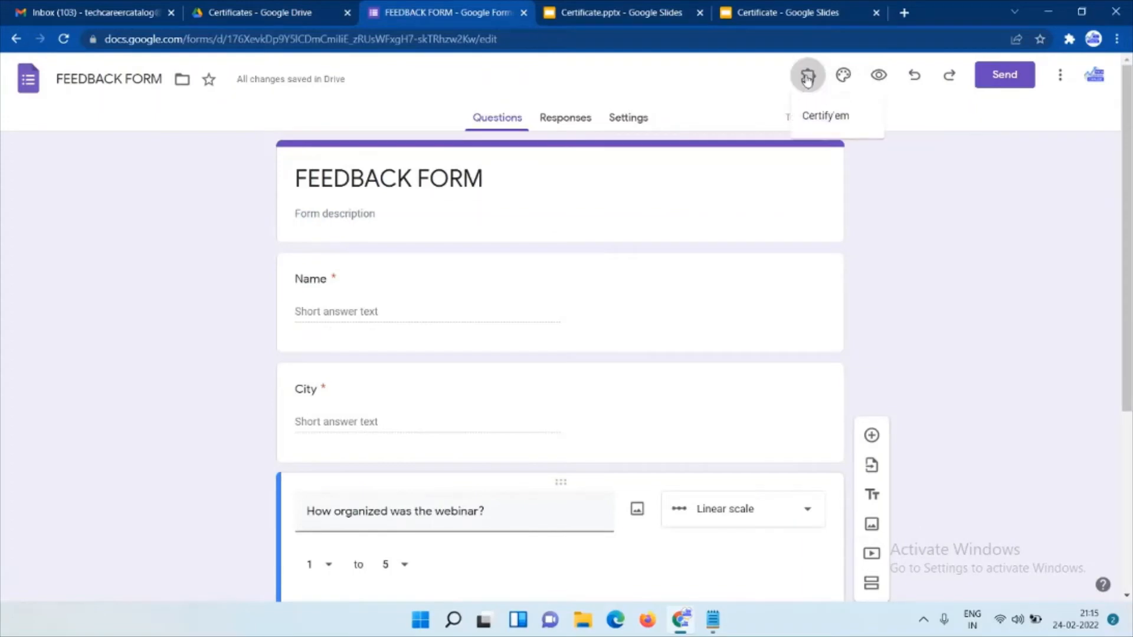
click(825, 118)
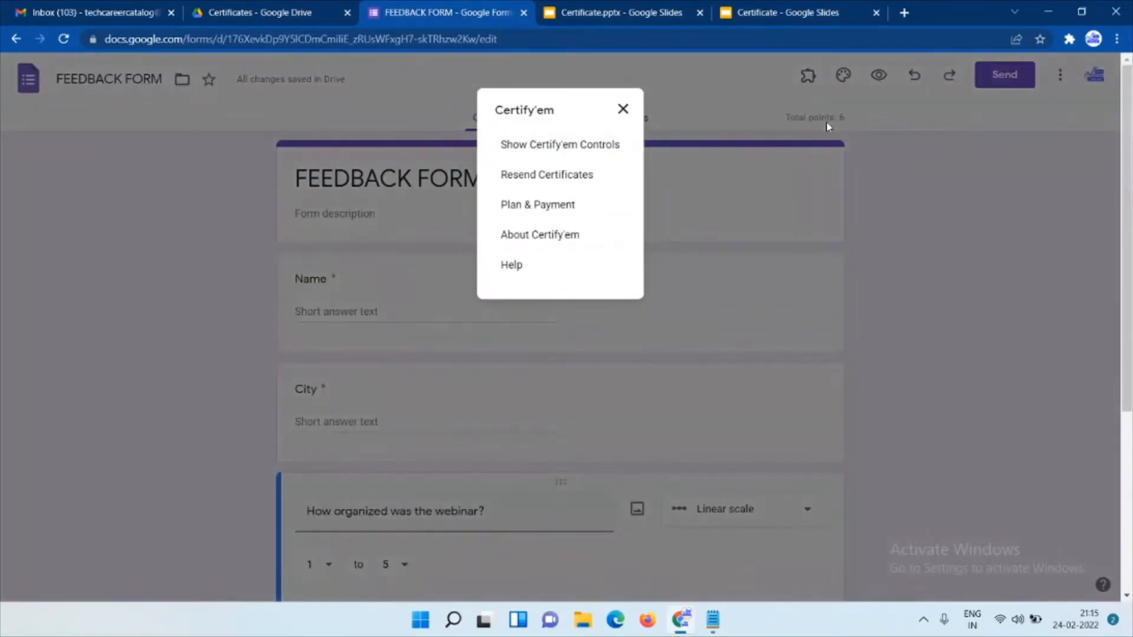
click(573, 144)
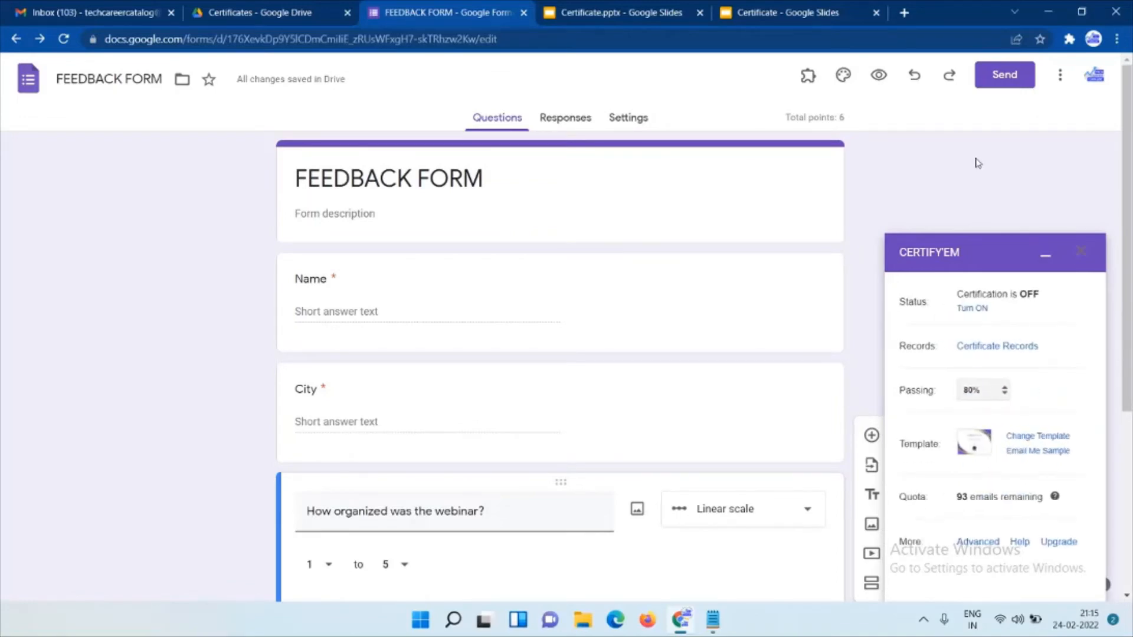
click(969, 309)
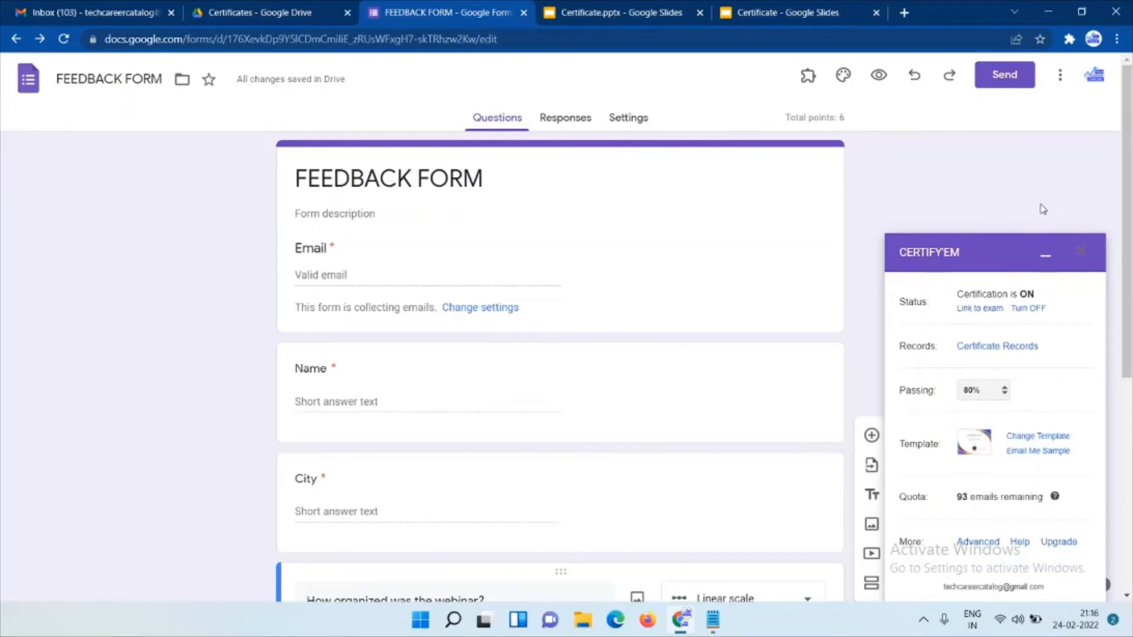
Open the Certify'em Records sheet from the panel's Certificate Records link.
click(984, 348)
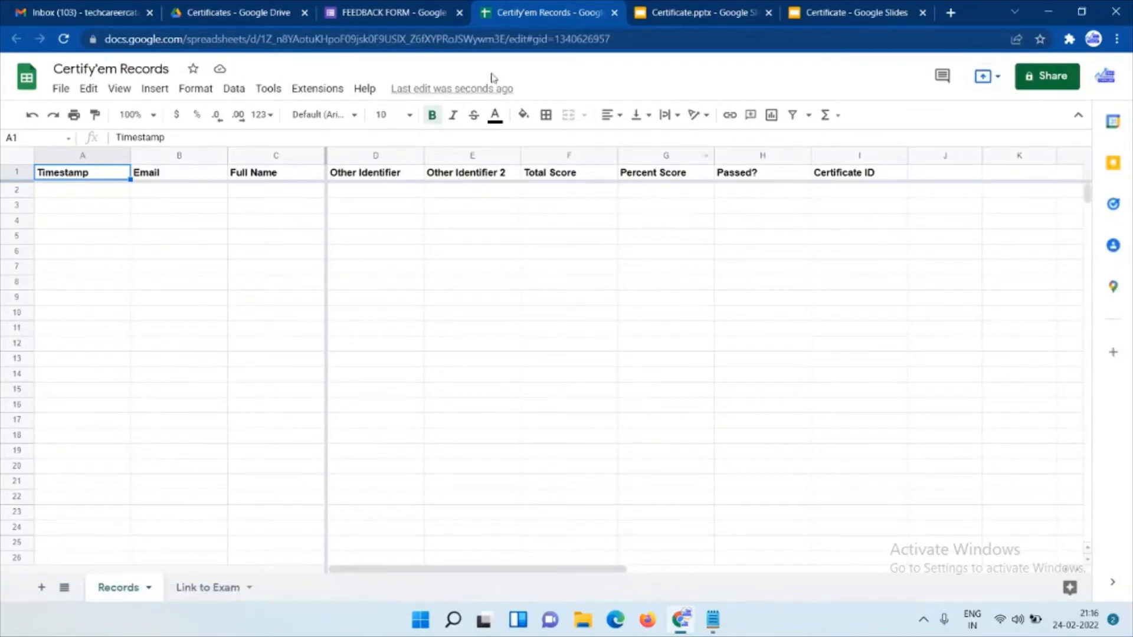
Back in the form editor, set the Certify'em passing score to 0%.
click(399, 8)
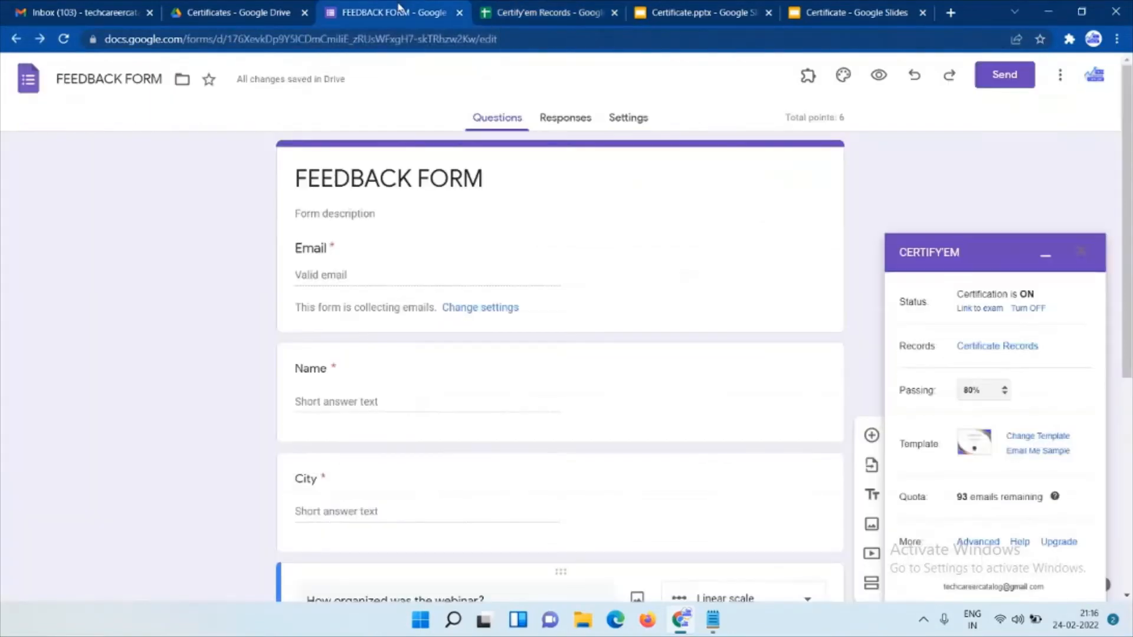
click(978, 393)
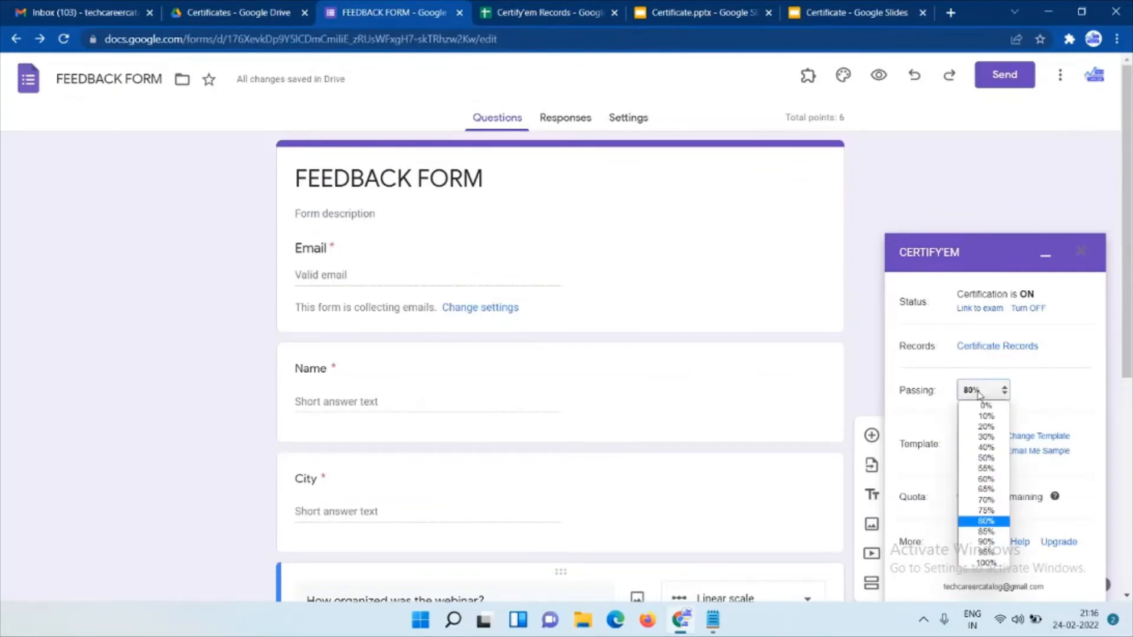
click(985, 407)
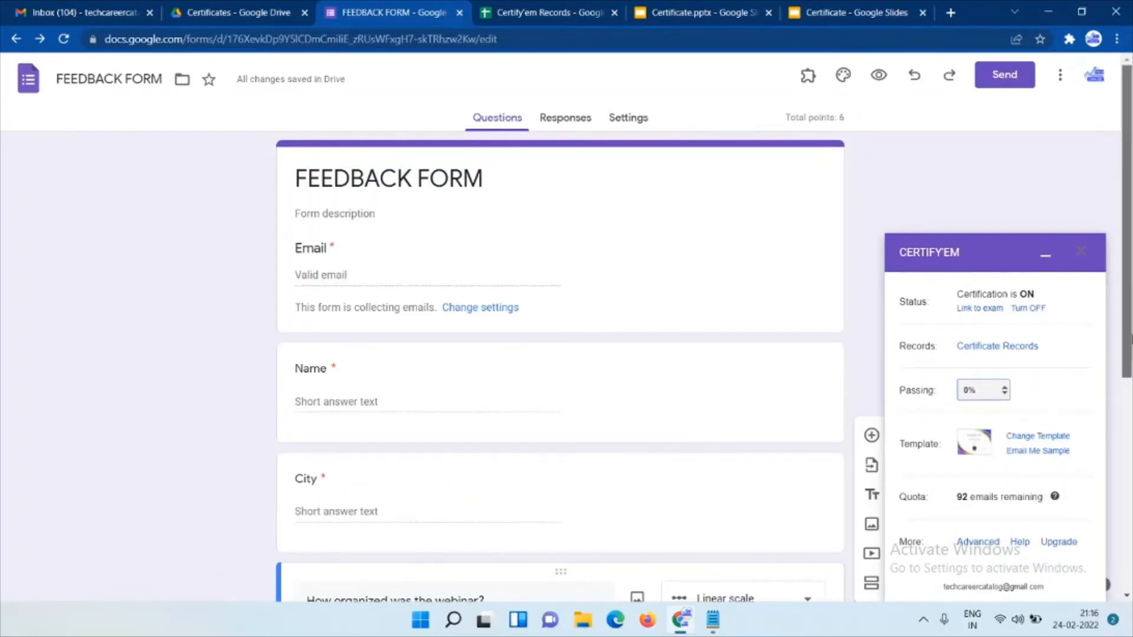
Select the existing Drive presentation 'Certificate' as the certificate template.
scroll(1127, 378, down, 1)
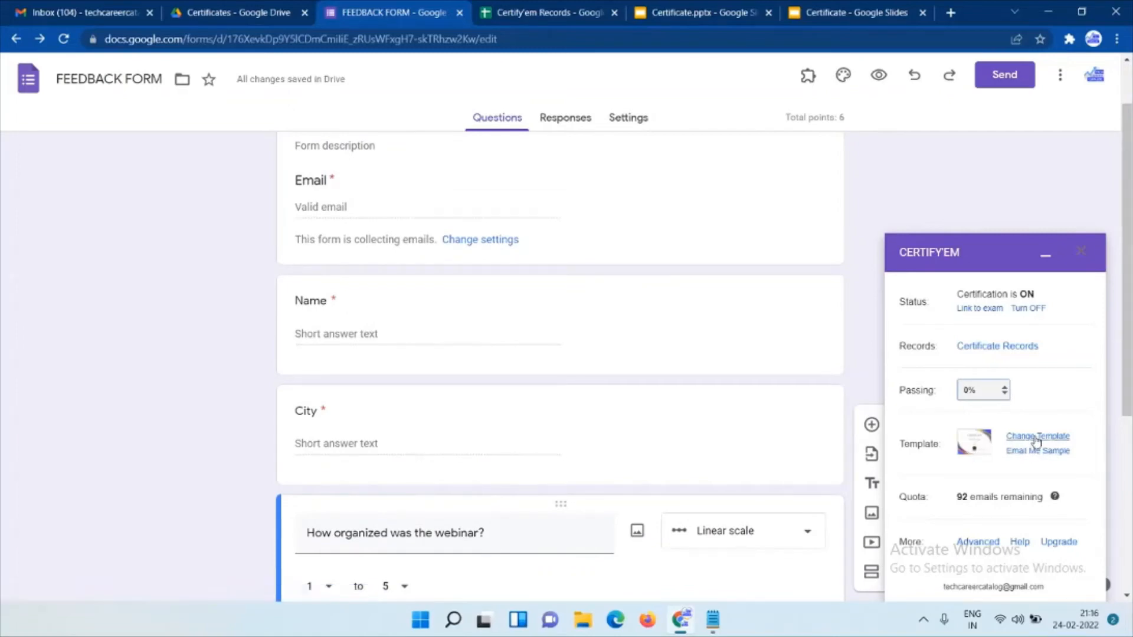
click(1037, 437)
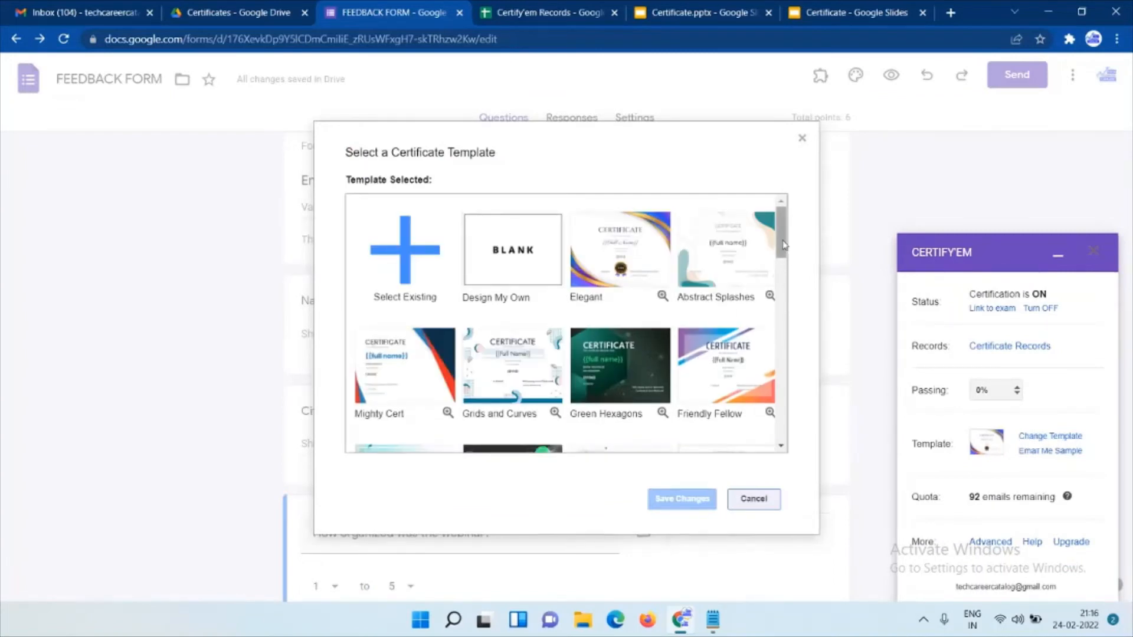
mouse_move(781, 244)
mouse_down()
mouse_move(782, 345)
mouse_move(781, 234)
mouse_up()
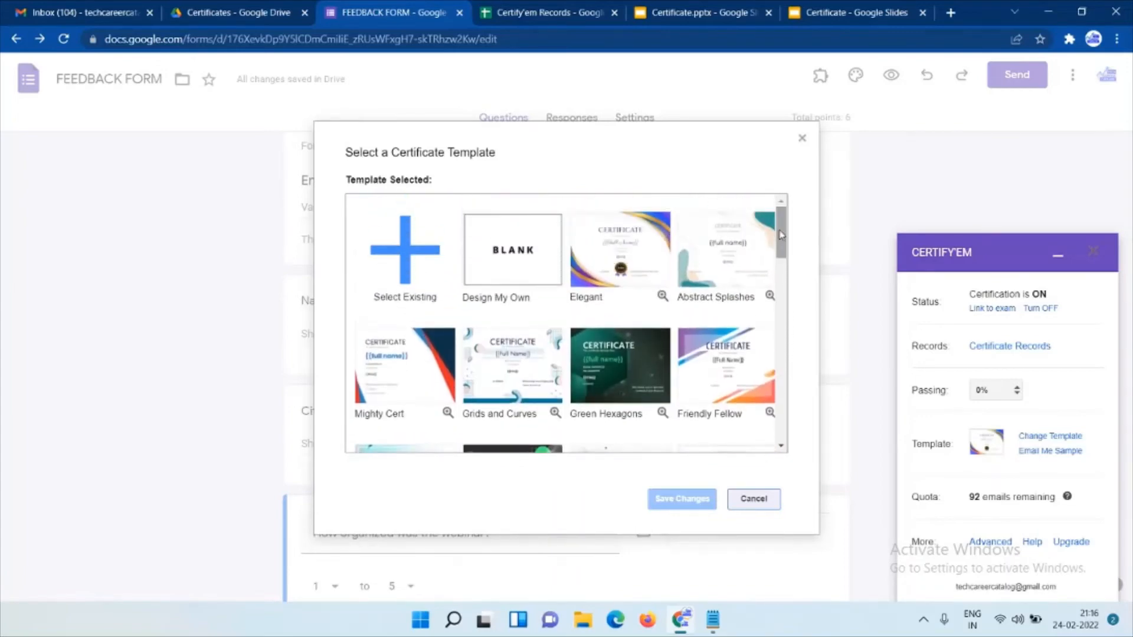
click(396, 259)
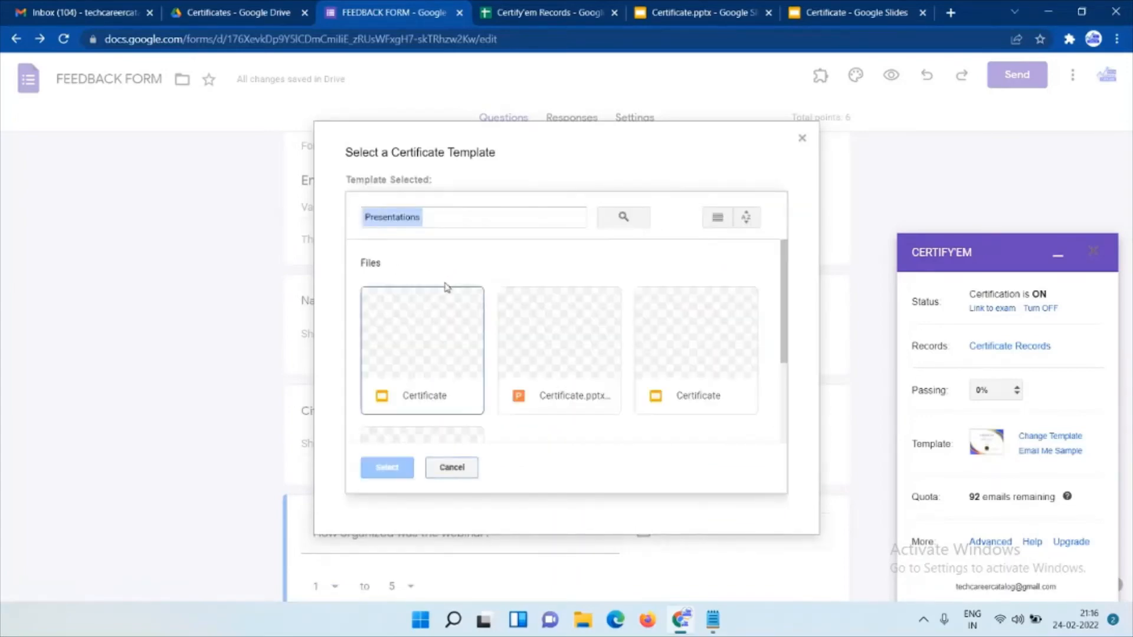
click(440, 352)
click(377, 469)
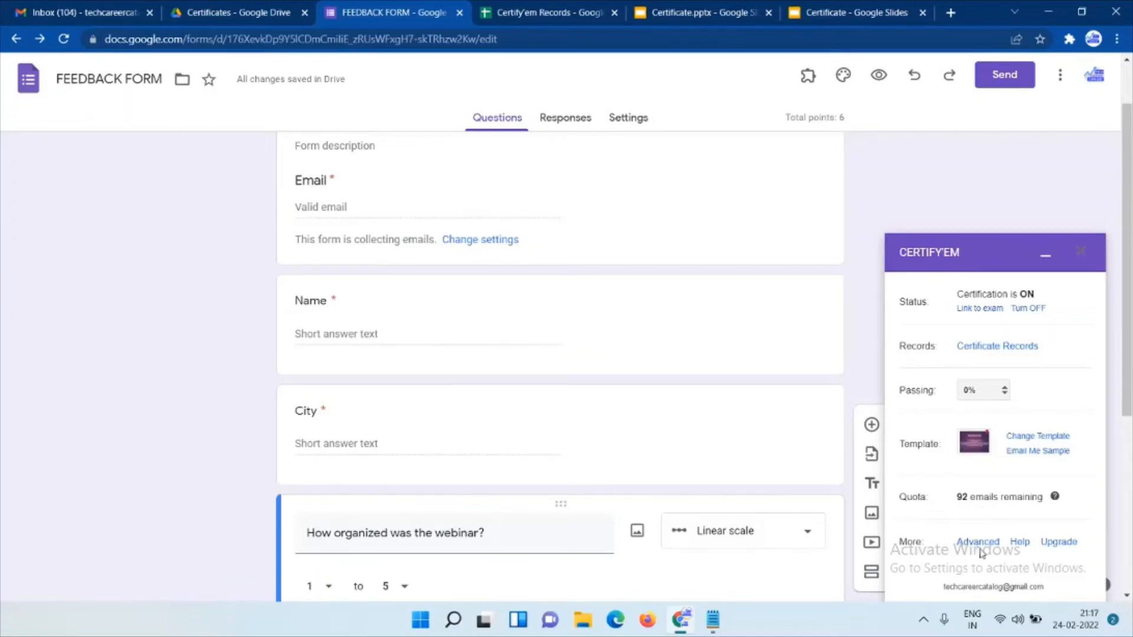
Open the live form and its pre-filled link page in new tabs, returning to the editor.
click(974, 309)
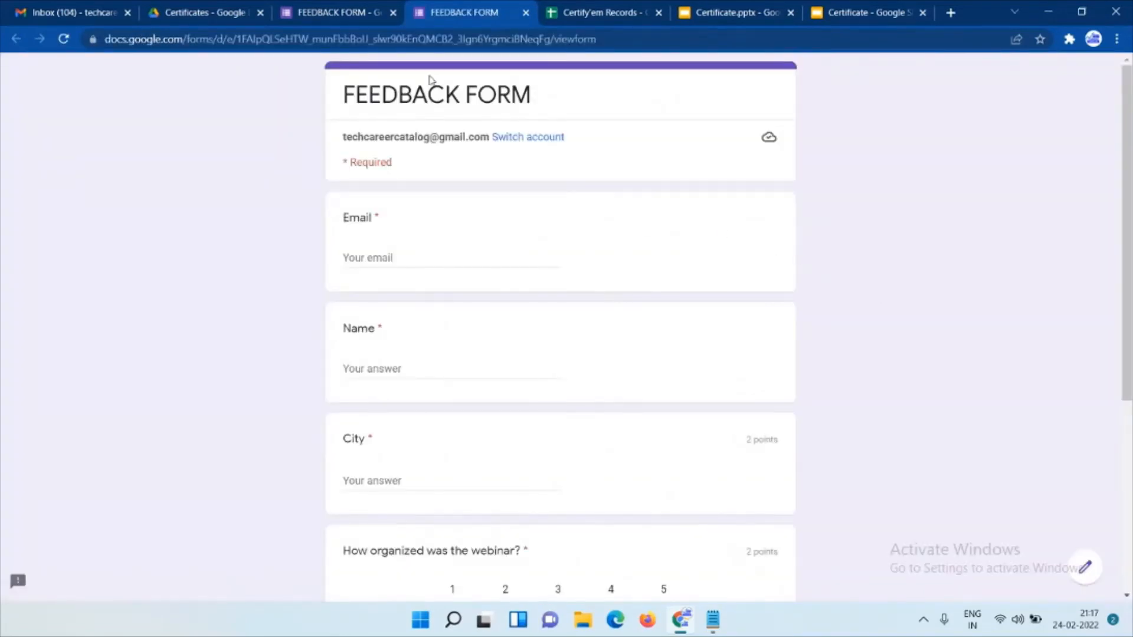
click(344, 11)
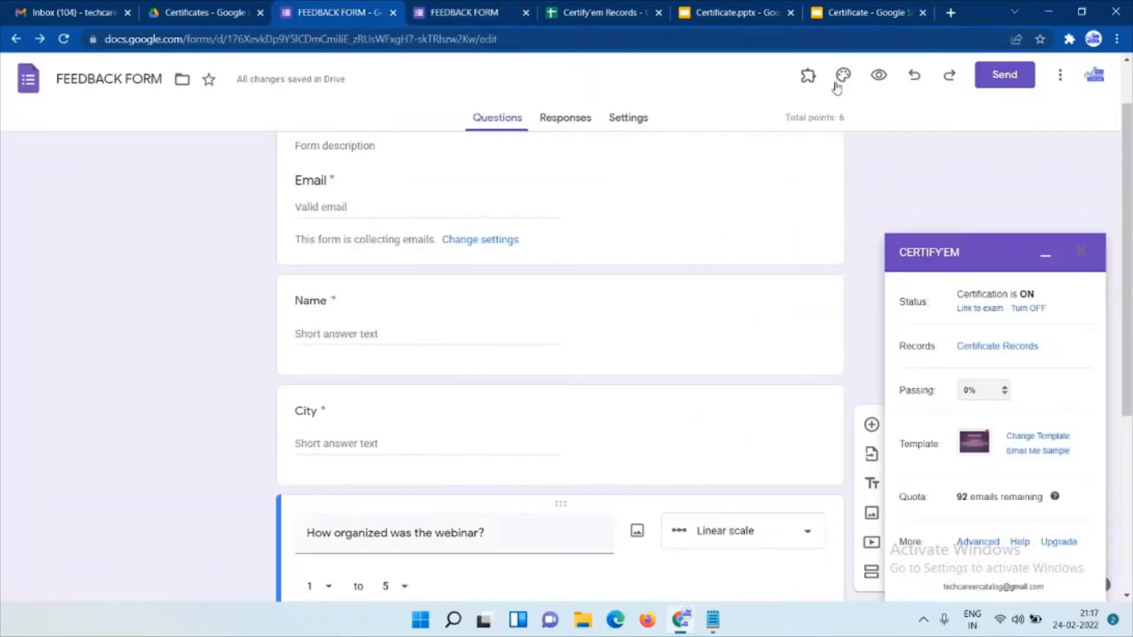
click(1060, 83)
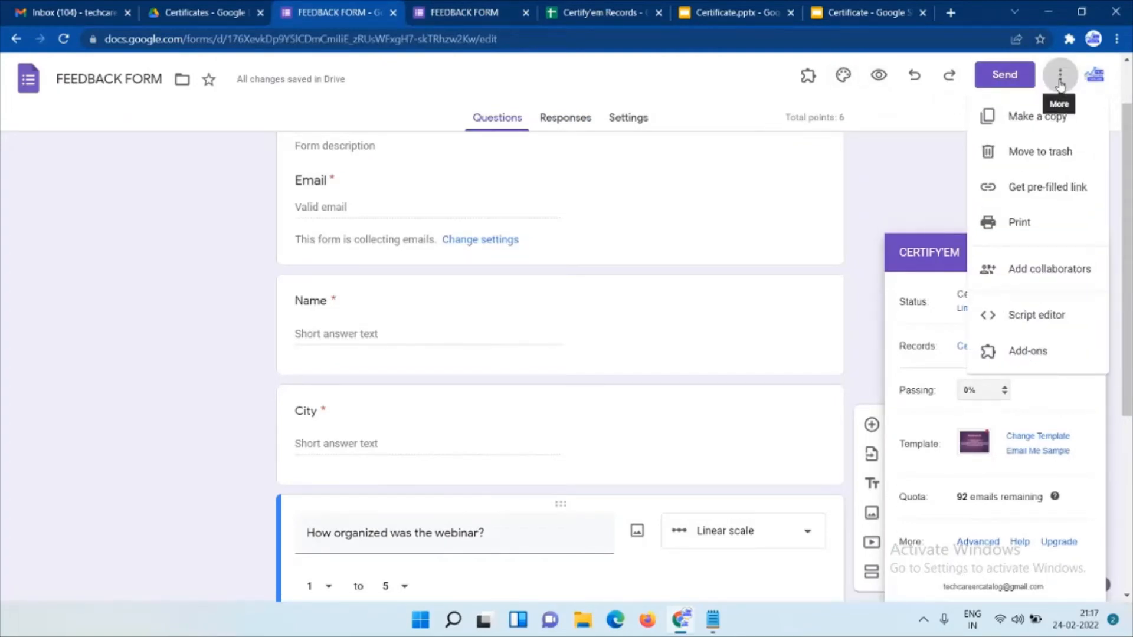
click(1046, 189)
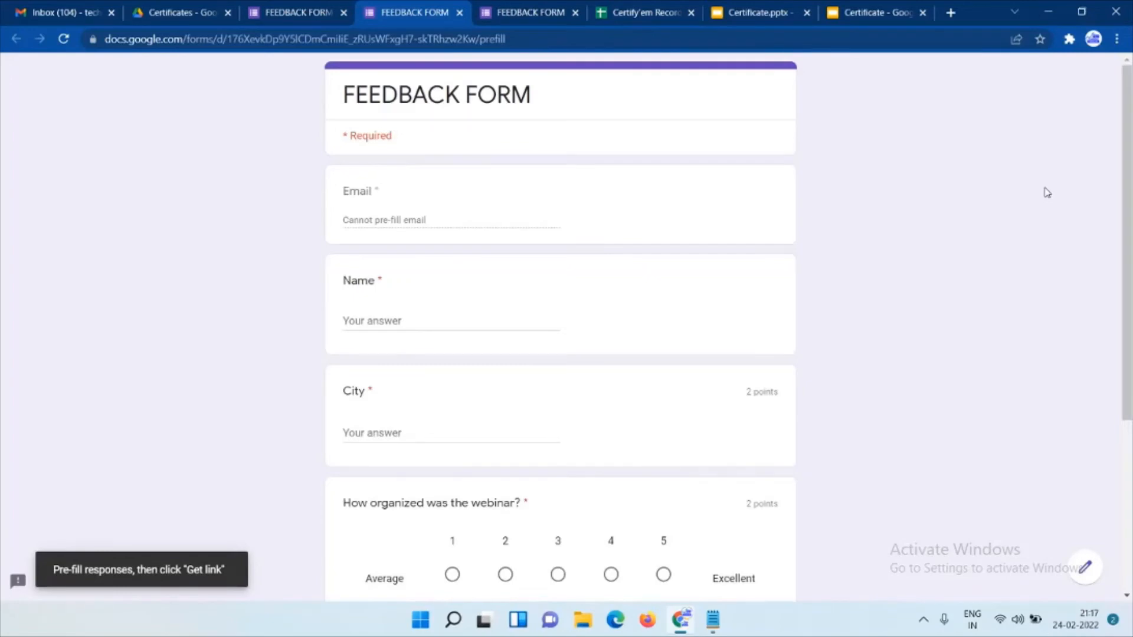
click(295, 8)
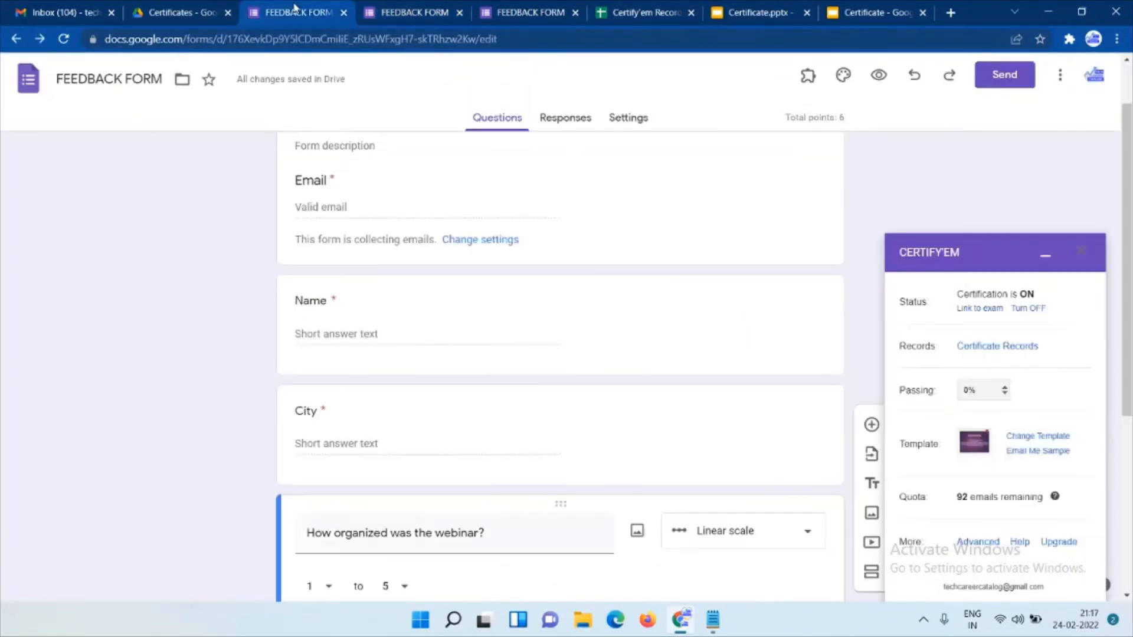
Copy the shortened forms.gle share link, then switch to the pre-fill responses page.
click(1005, 76)
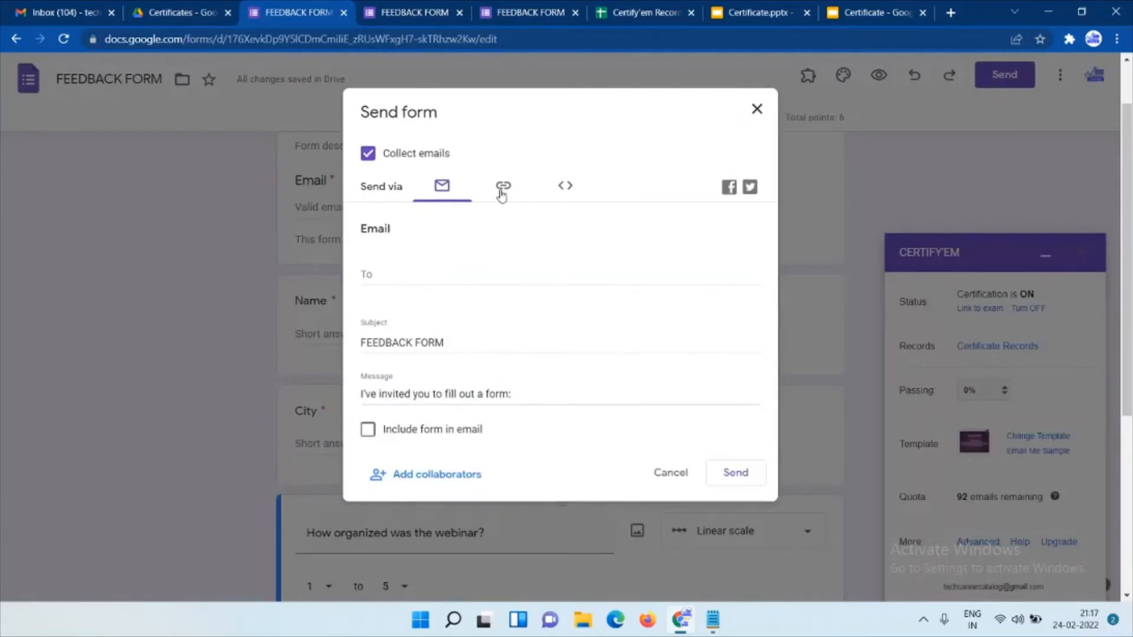
click(502, 190)
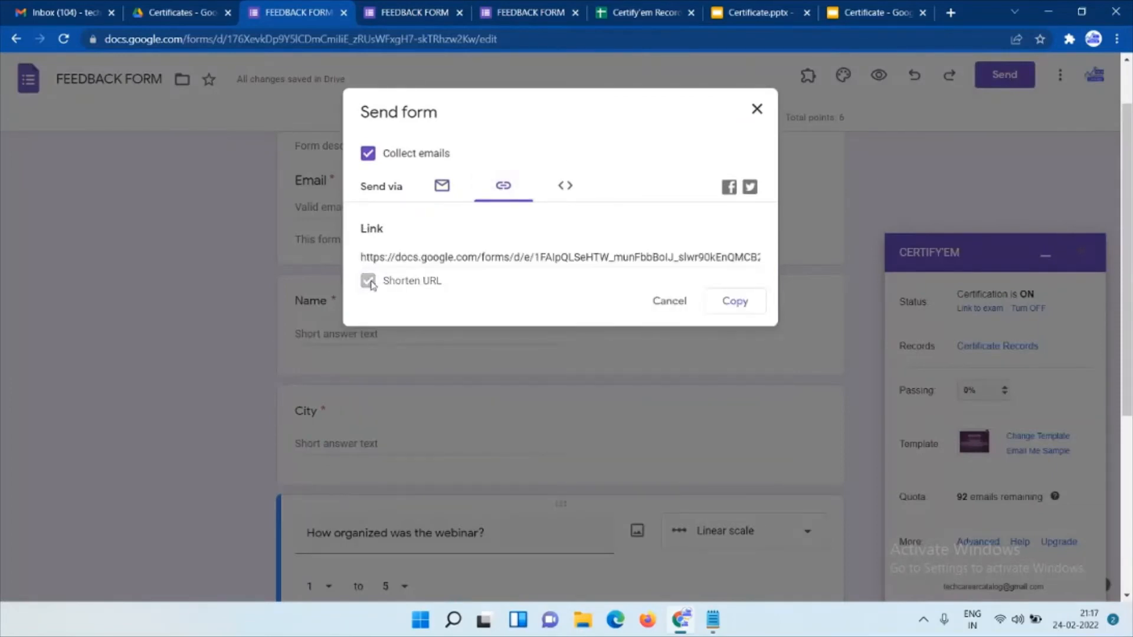
click(368, 281)
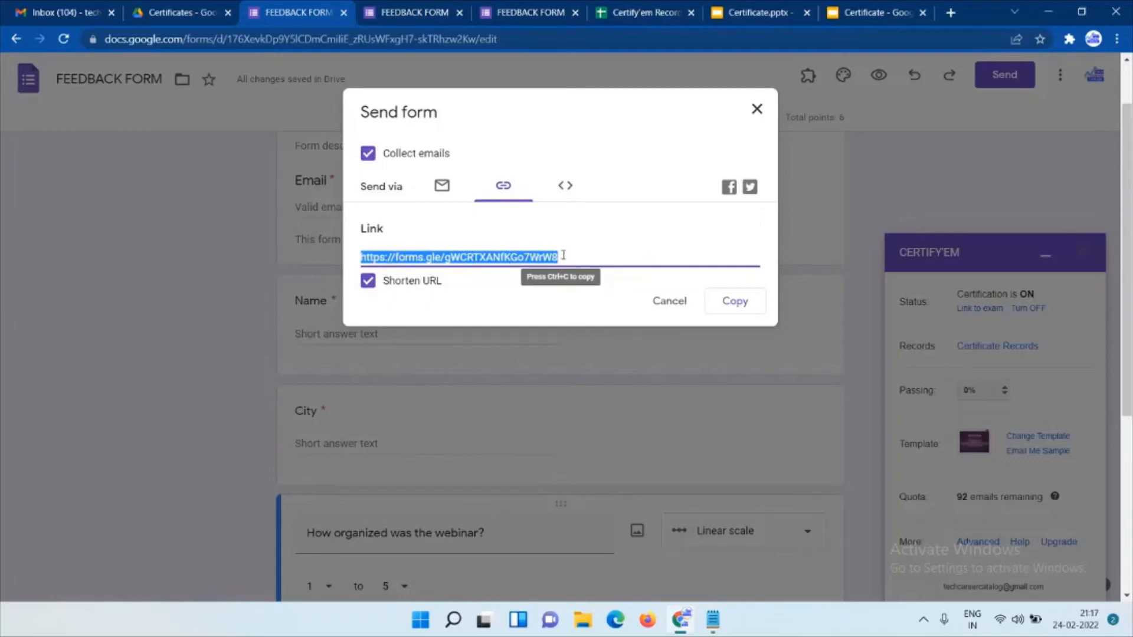
click(734, 302)
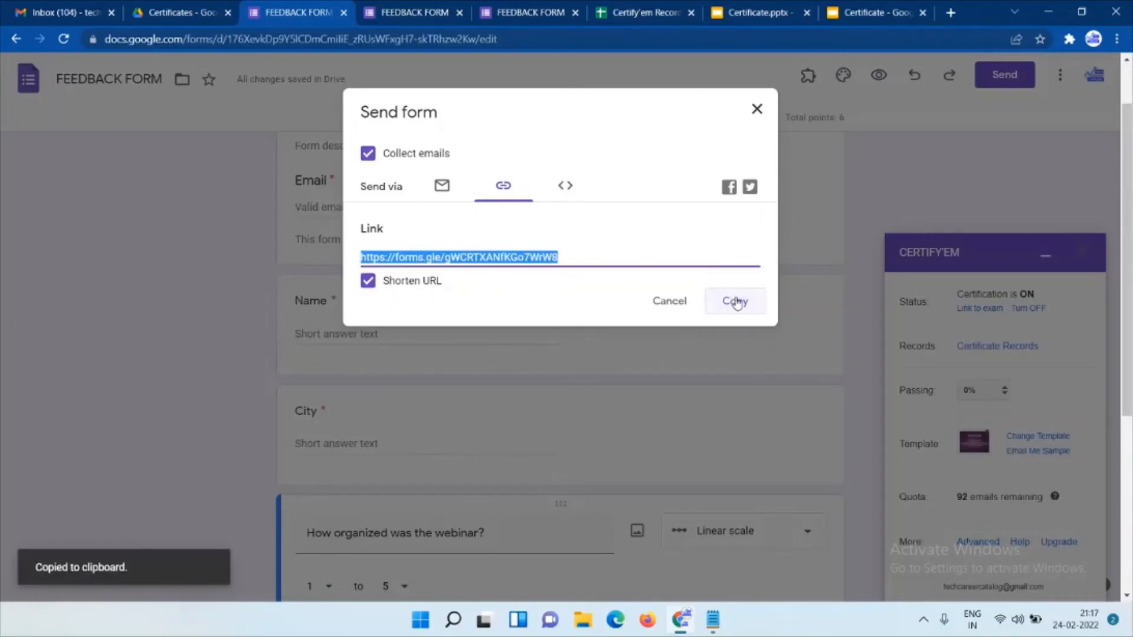
click(678, 303)
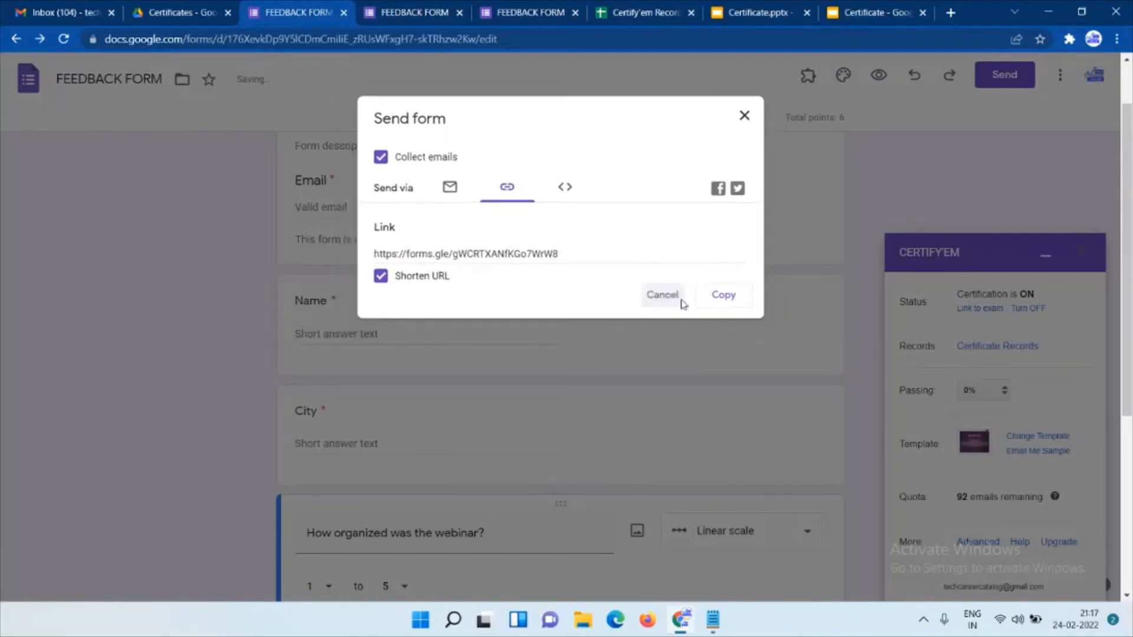
click(420, 15)
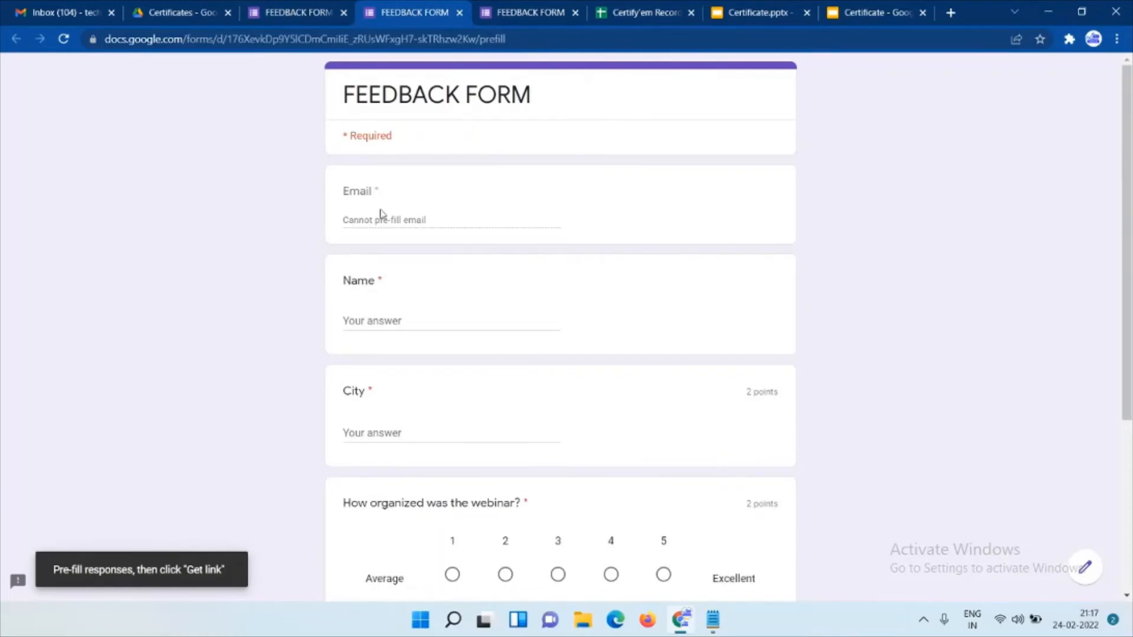
Generate a pre-filled link with Name TCC, City Mumbai, rating 5 (Excellent) and suggestion 'Good'.
click(357, 325)
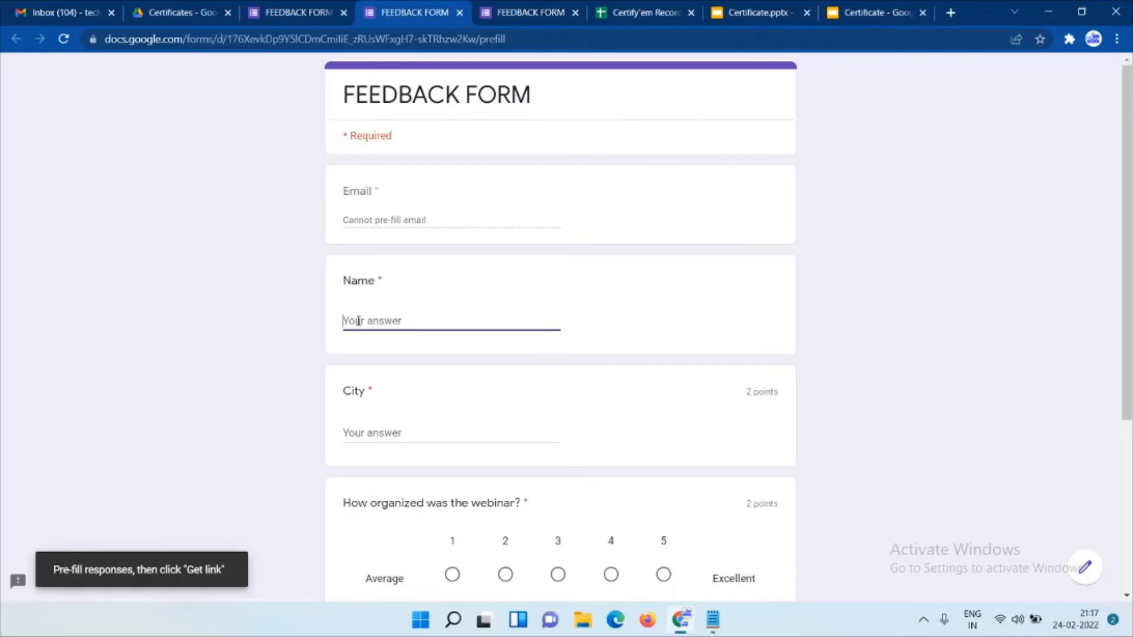
text(TCC)
click(357, 437)
text(Mum)
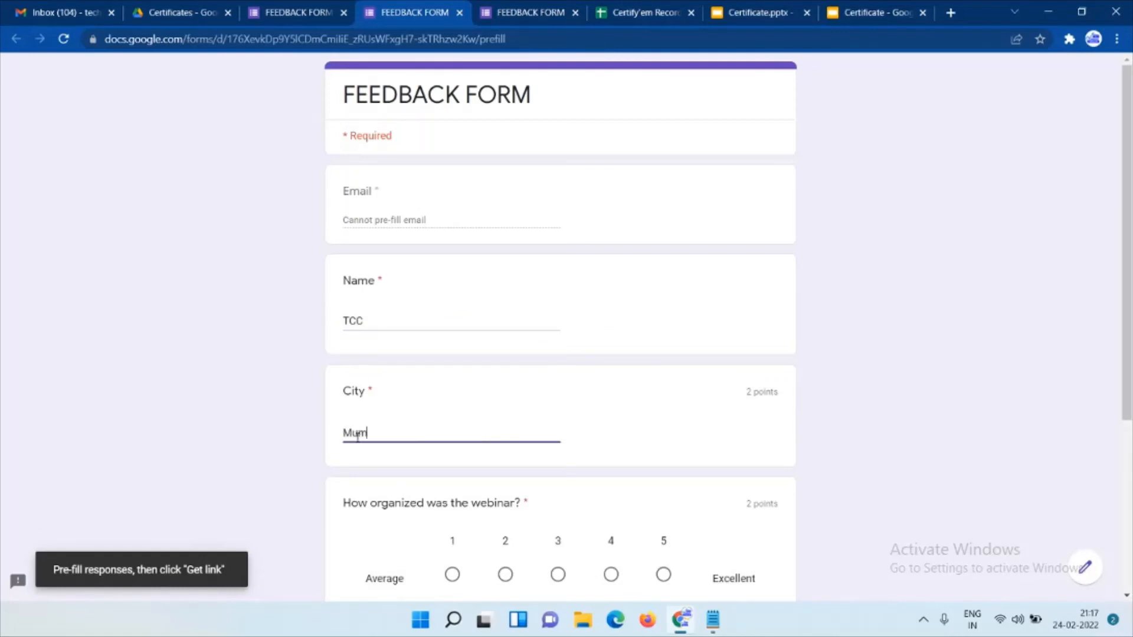
text(bai)
scroll(701, 400, down, 3)
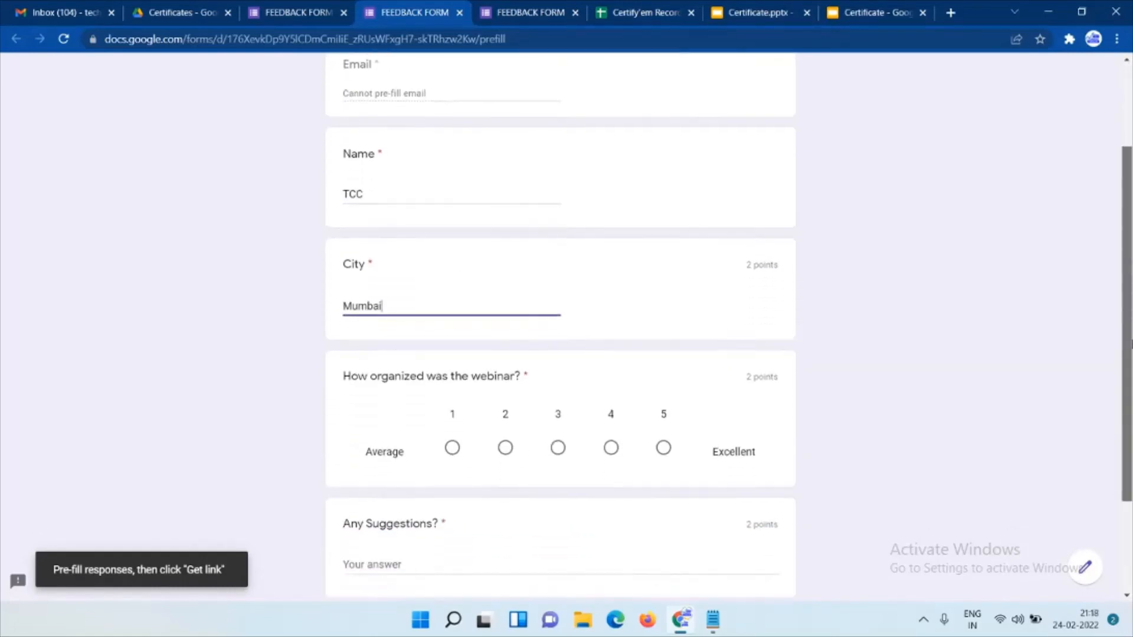
click(663, 413)
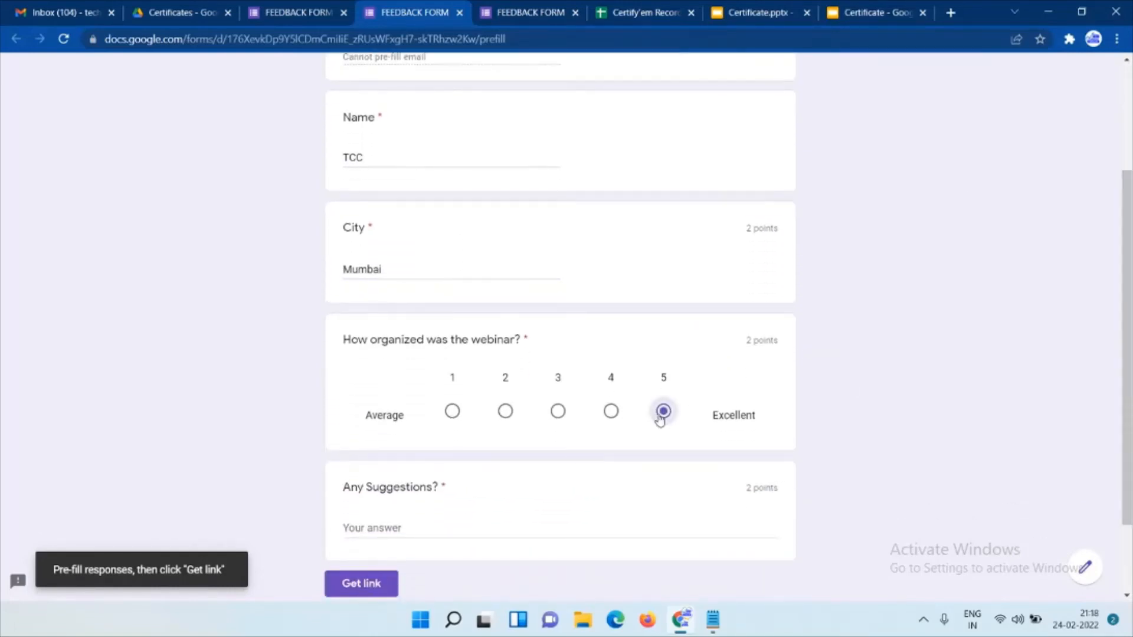
click(398, 528)
text(G)
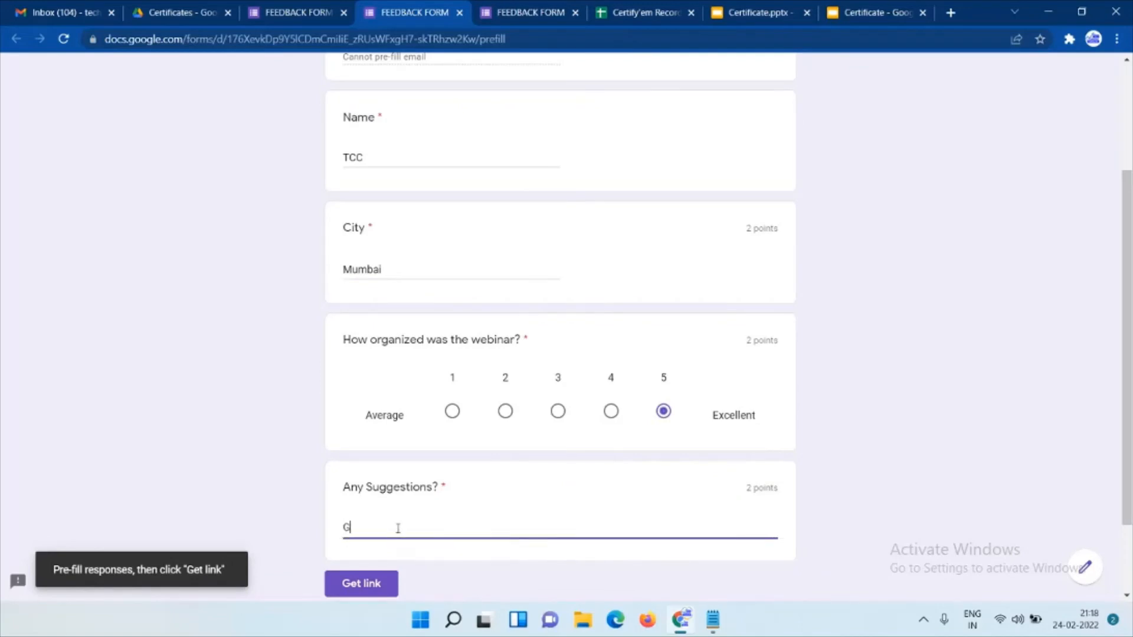
text(ood)
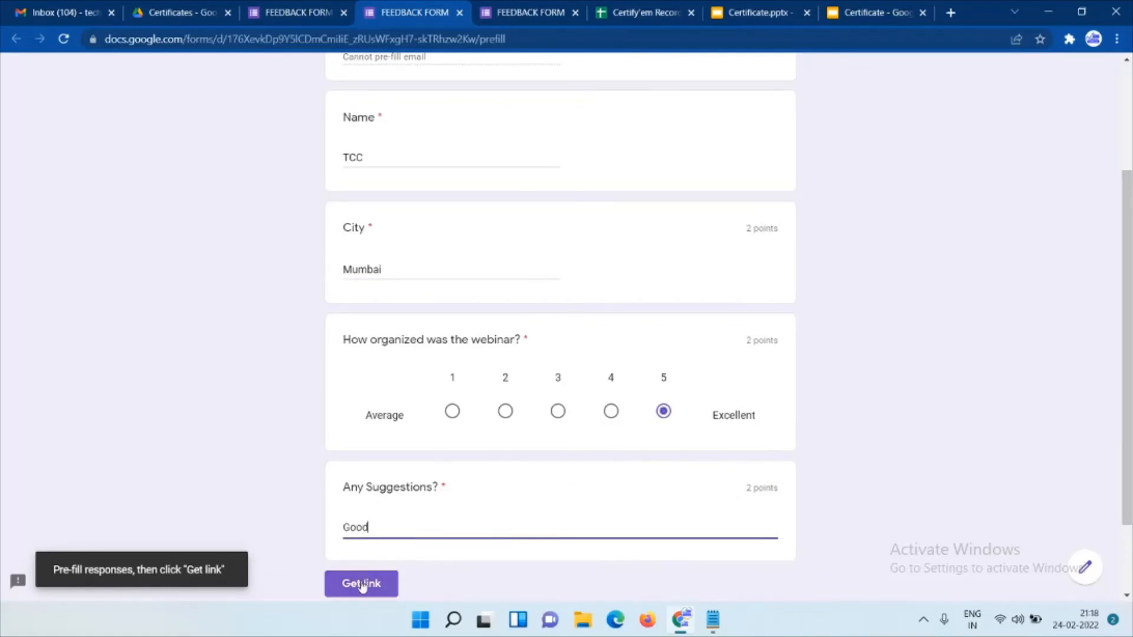
click(362, 583)
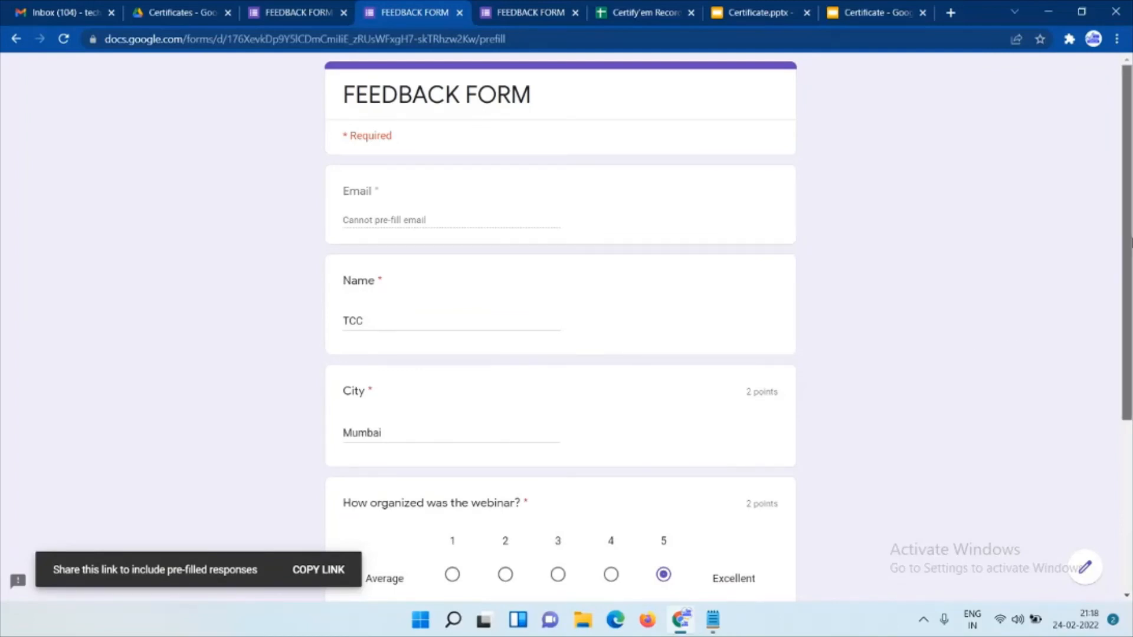
scroll(1130, 341, down, 3)
scroll(1130, 341, up, 3)
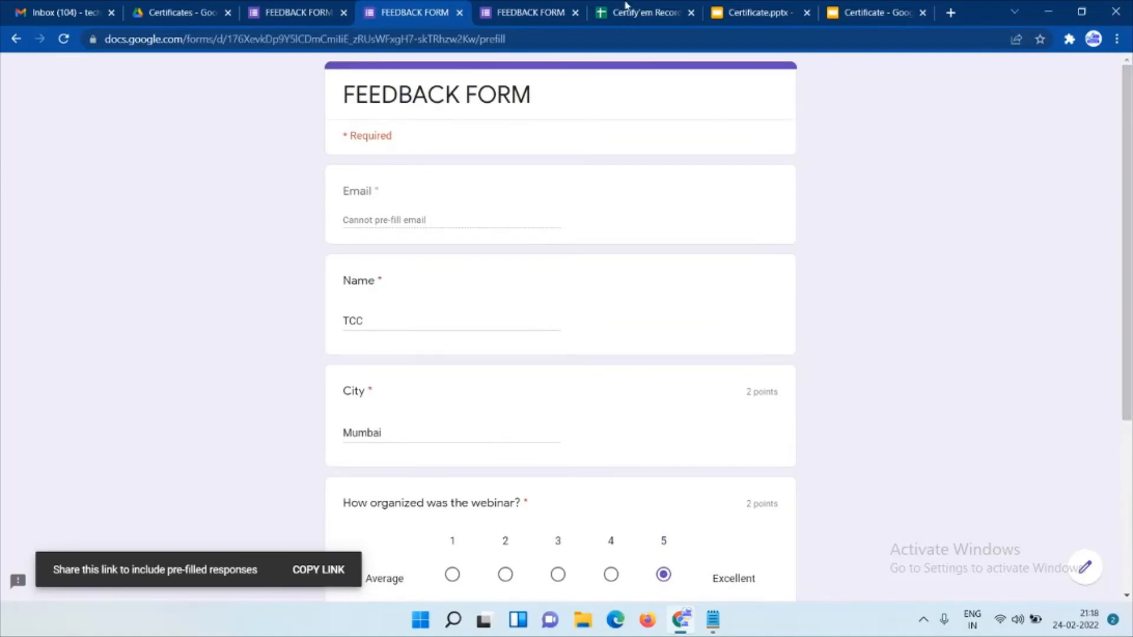
On the live form, enter the respondent's e-mail, Name TCC and City Mumbai.
click(510, 12)
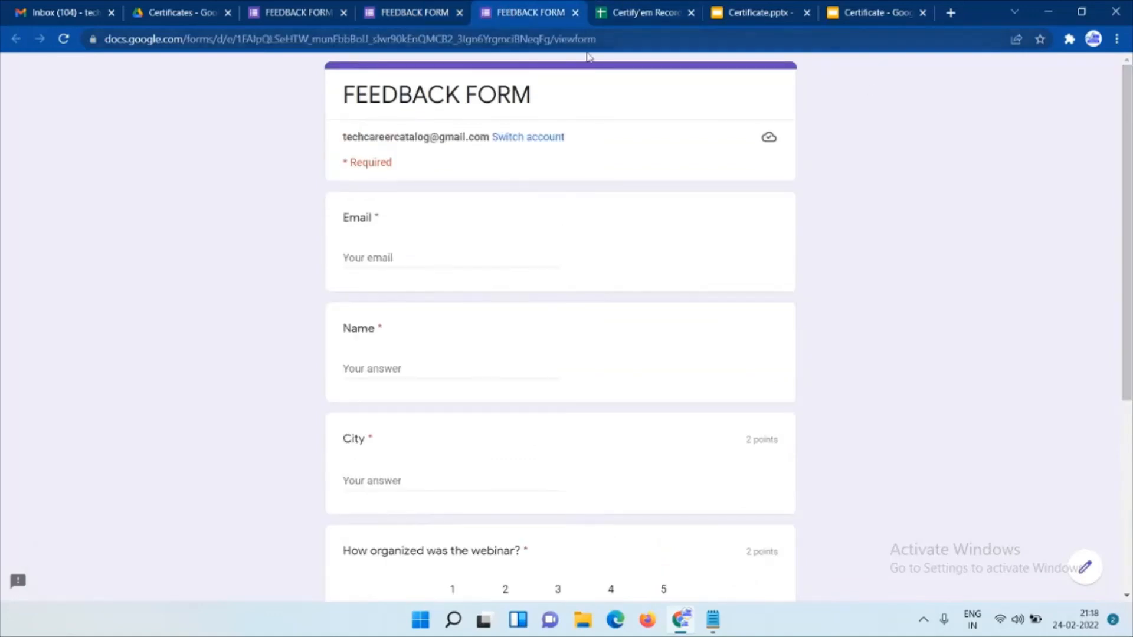
mouse_move(1128, 116)
mouse_down()
mouse_move(1129, 292)
mouse_move(1131, 118)
mouse_up()
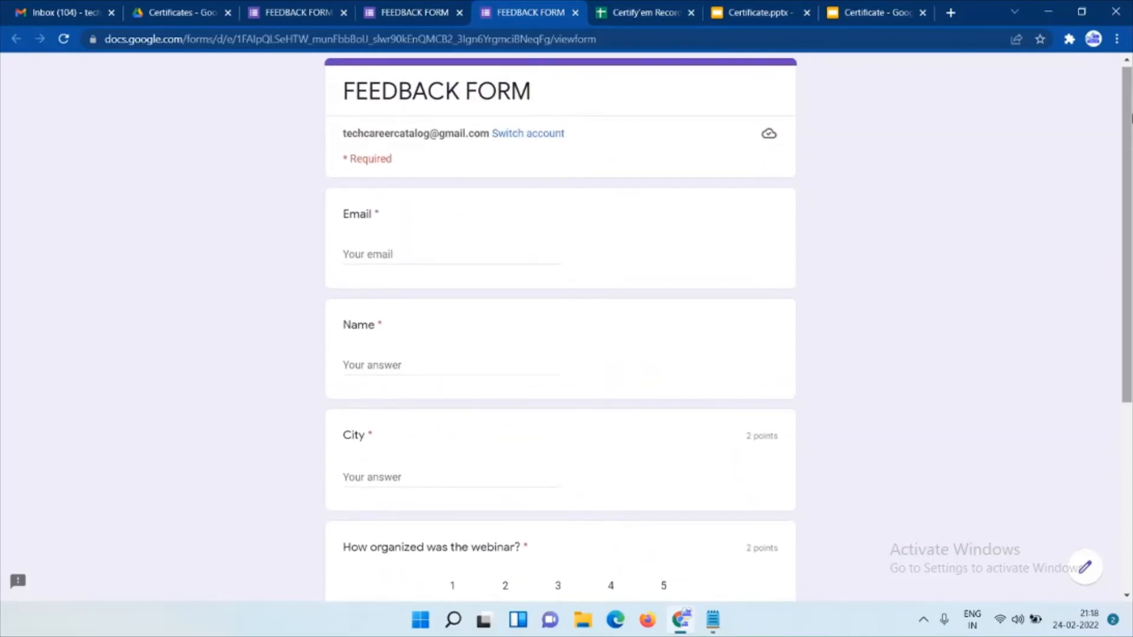
click(376, 254)
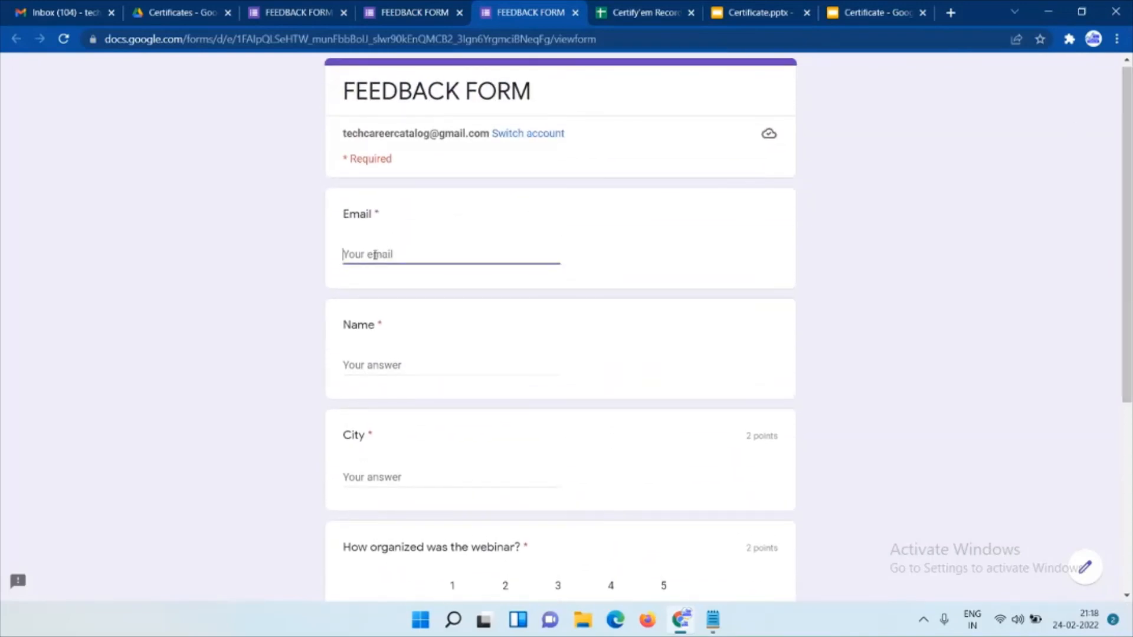
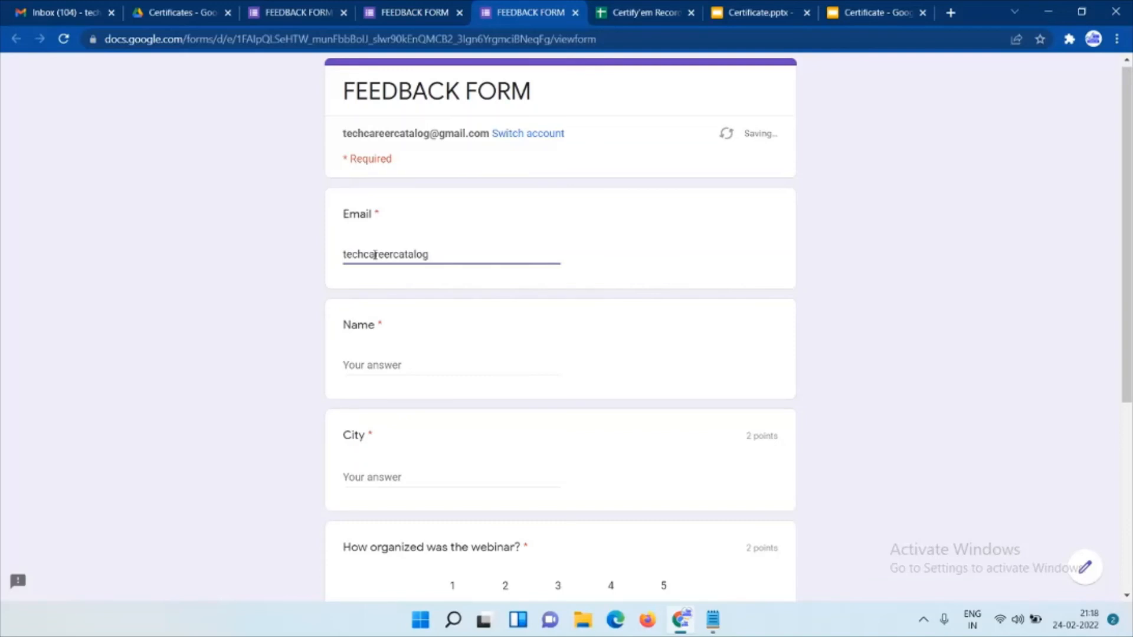
click(363, 365)
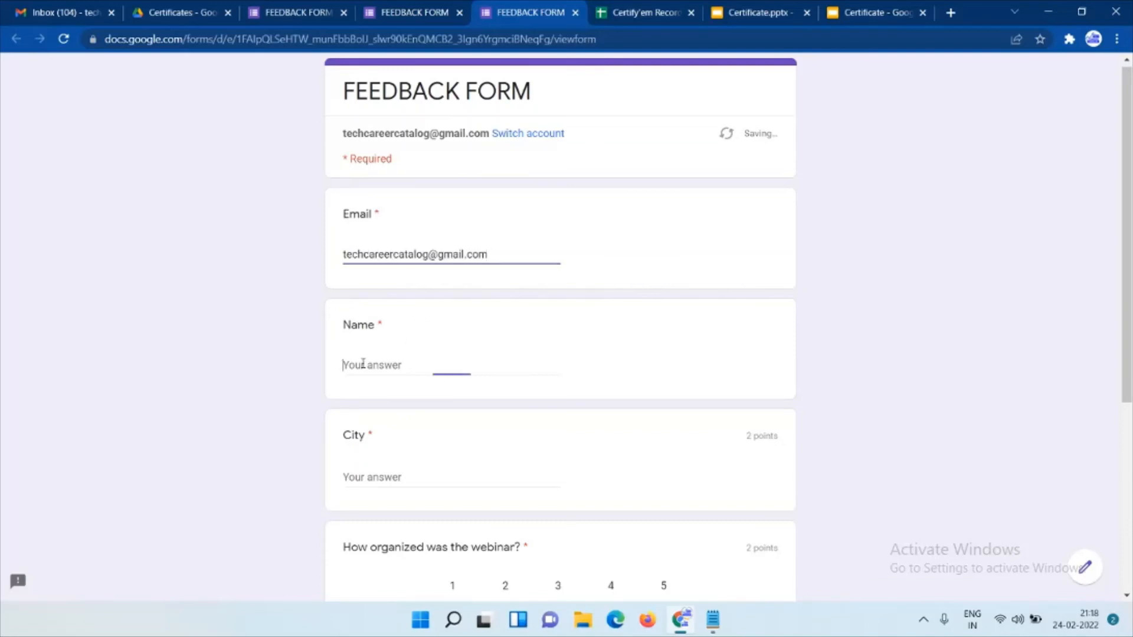
text(TCC)
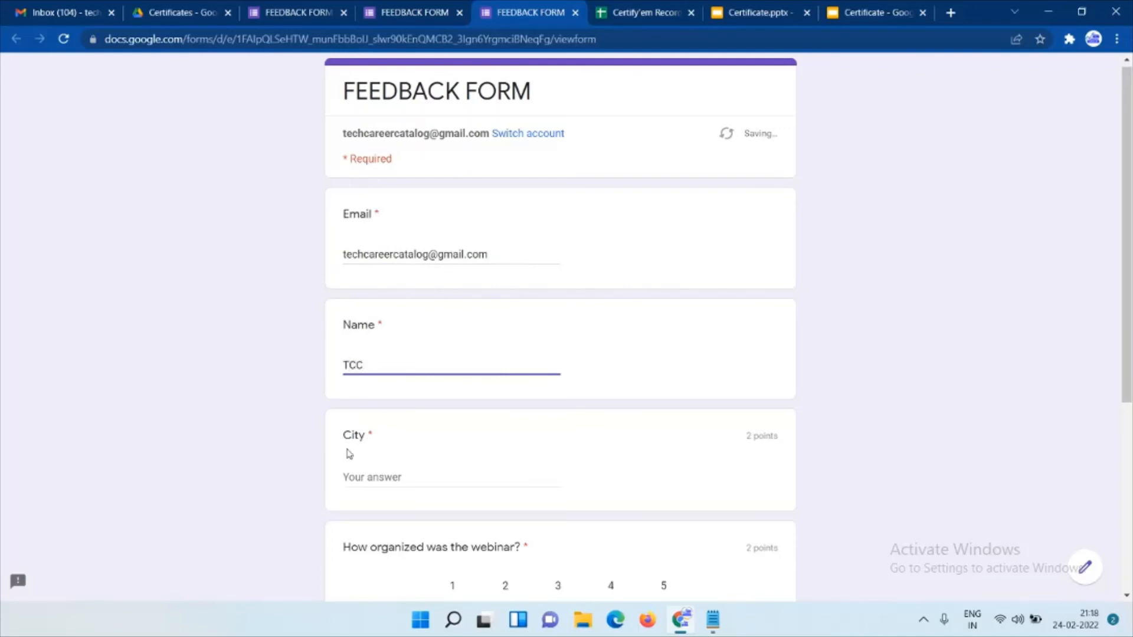
click(351, 478)
text(M)
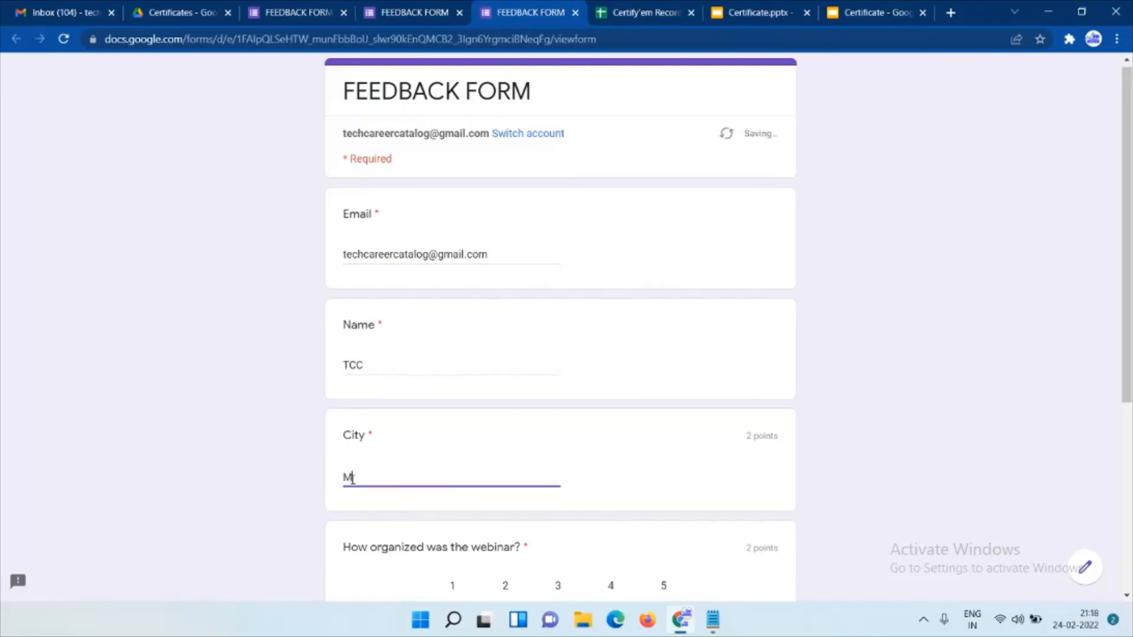
text(umbai)
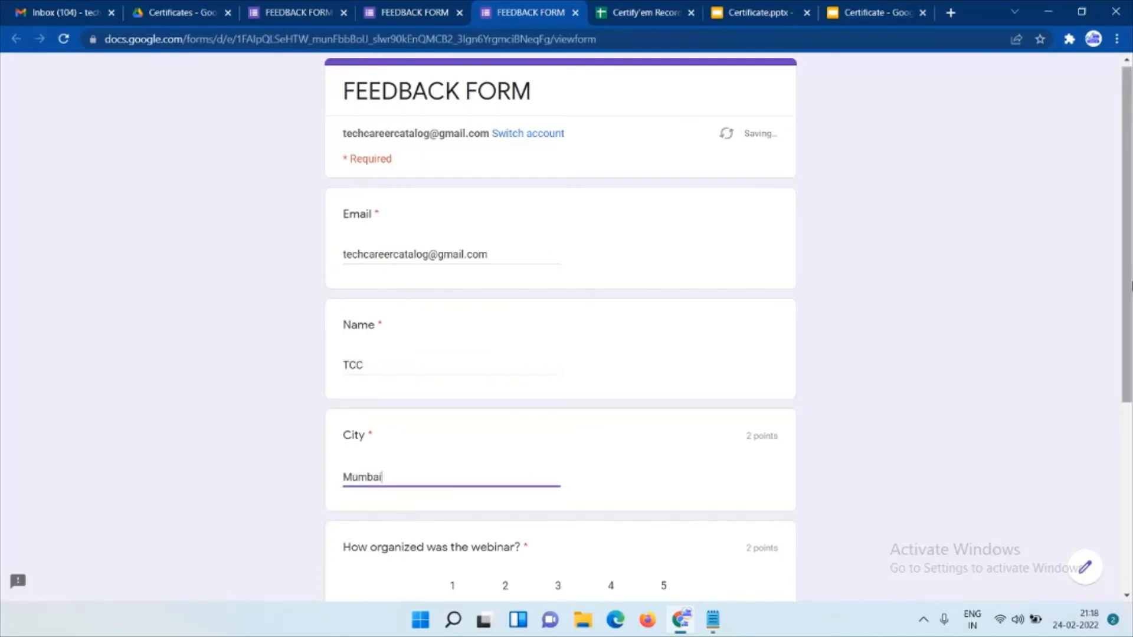
Rate the webinar 5, add a suggestion, submit the response and go to Gmail.
scroll(657, 456, down, 2)
scroll(1006, 349, down, 1)
click(664, 477)
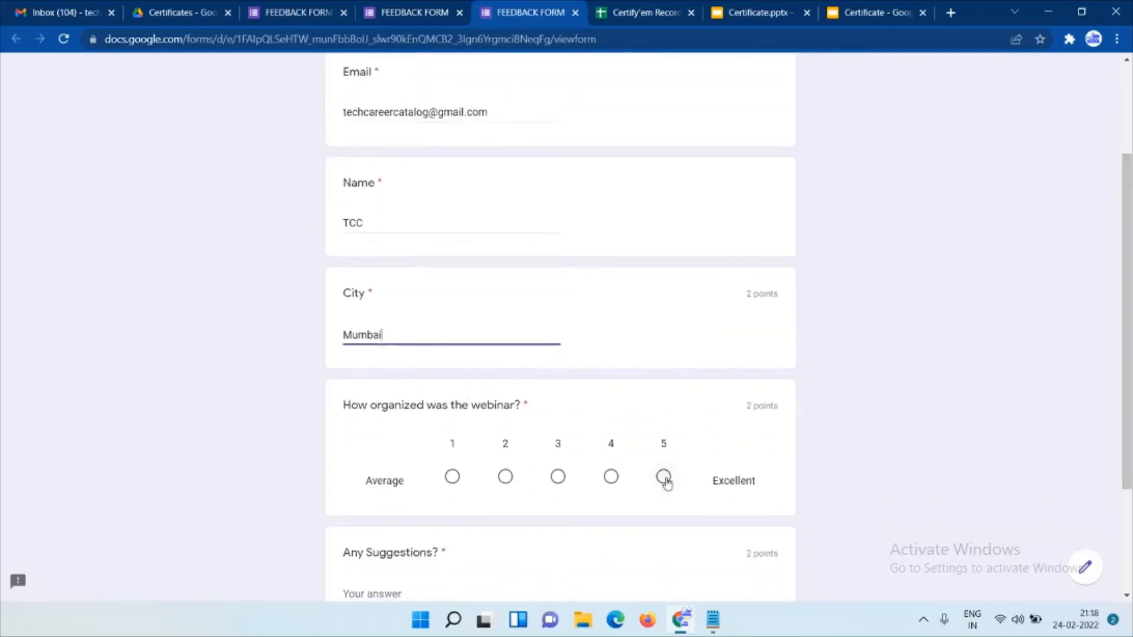
scroll(844, 395, down, 2)
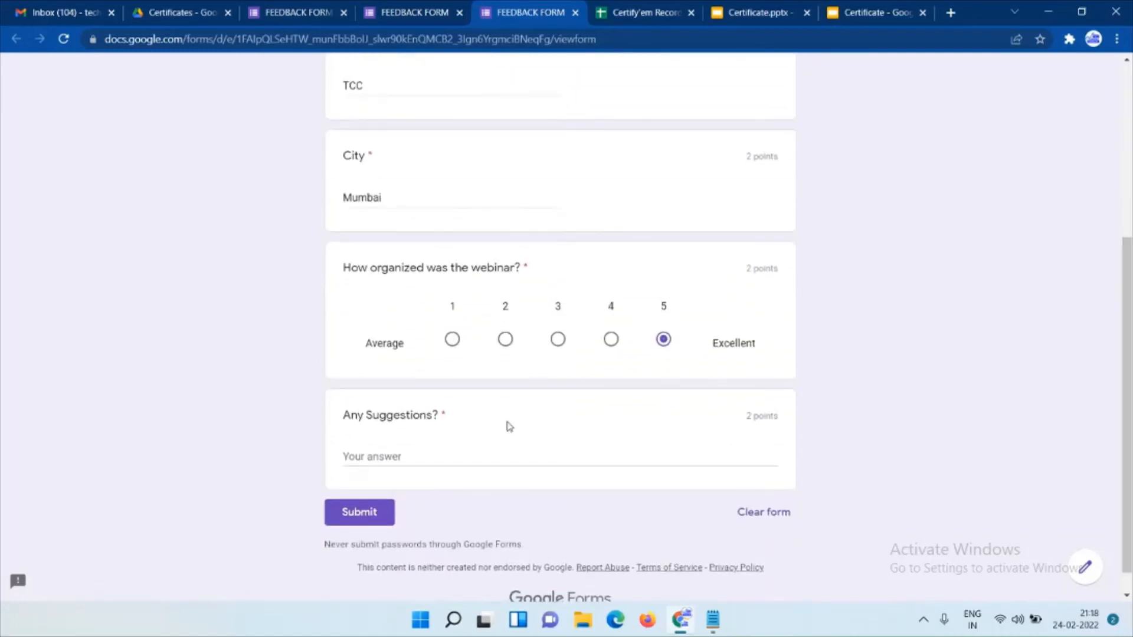
click(357, 460)
text(Good)
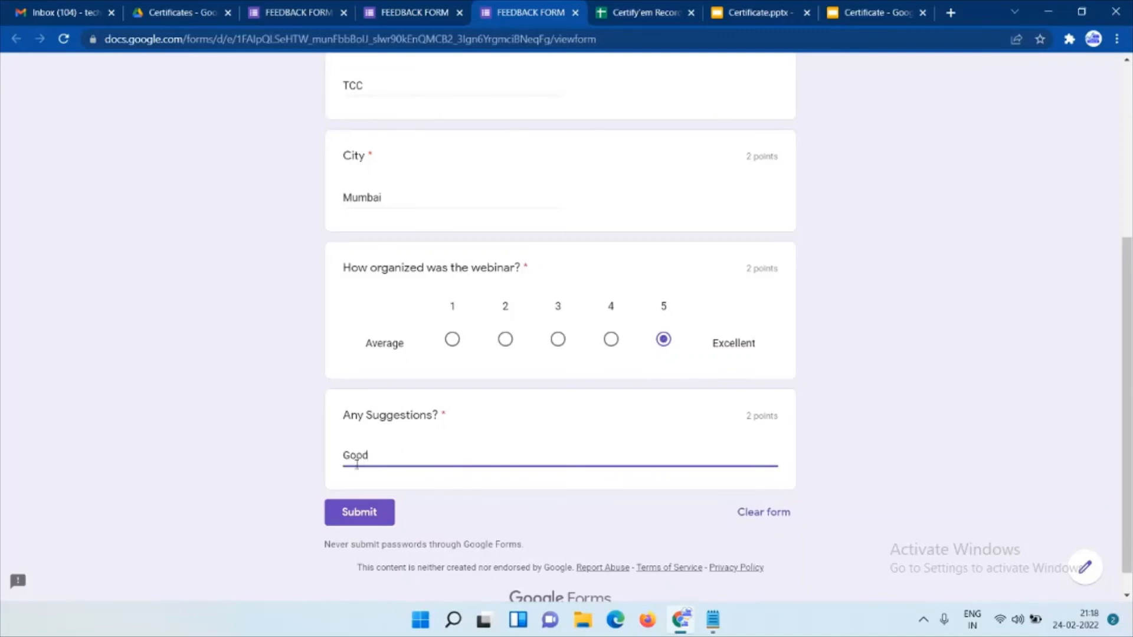
click(351, 514)
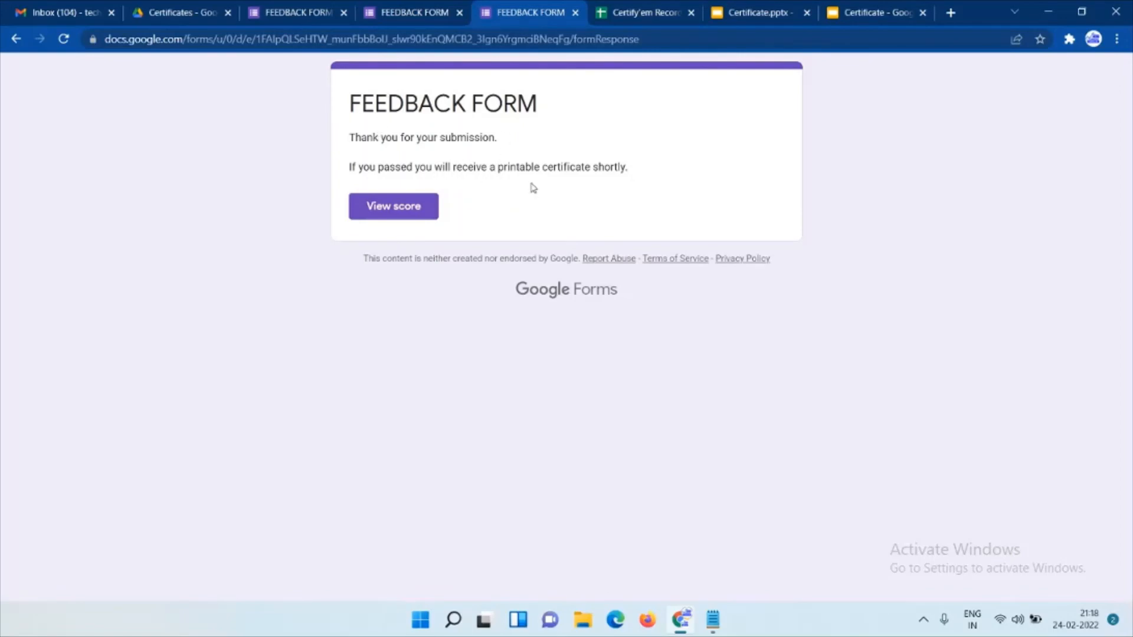
click(69, 13)
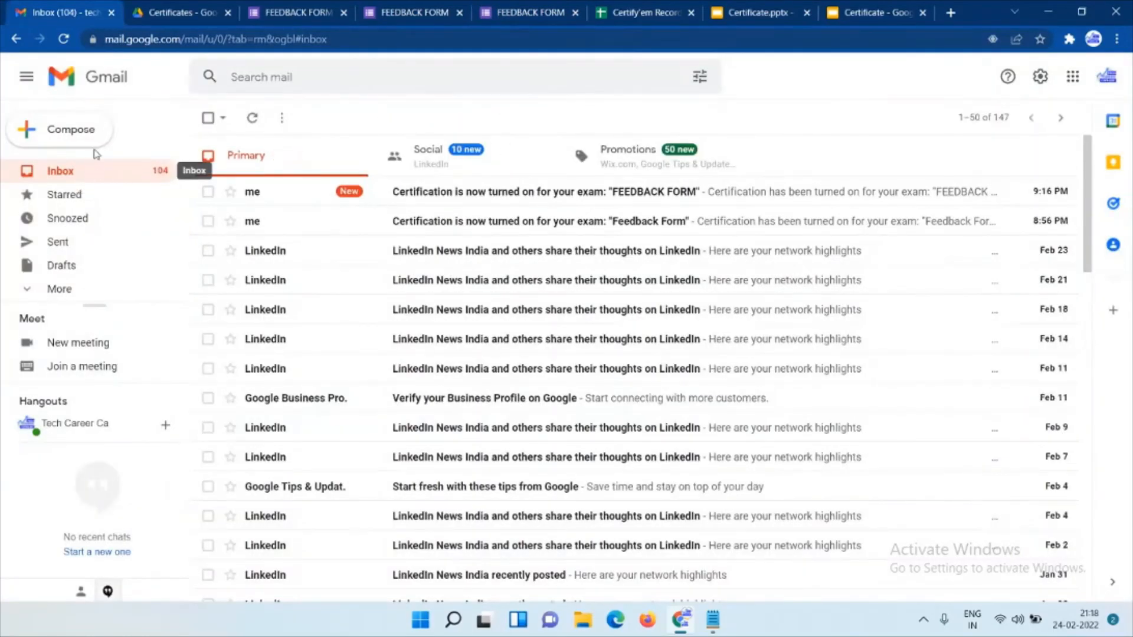
Reload the Gmail inbox and open the new 'Your certificate is here for "FEEDBACK FORM"' email.
click(64, 39)
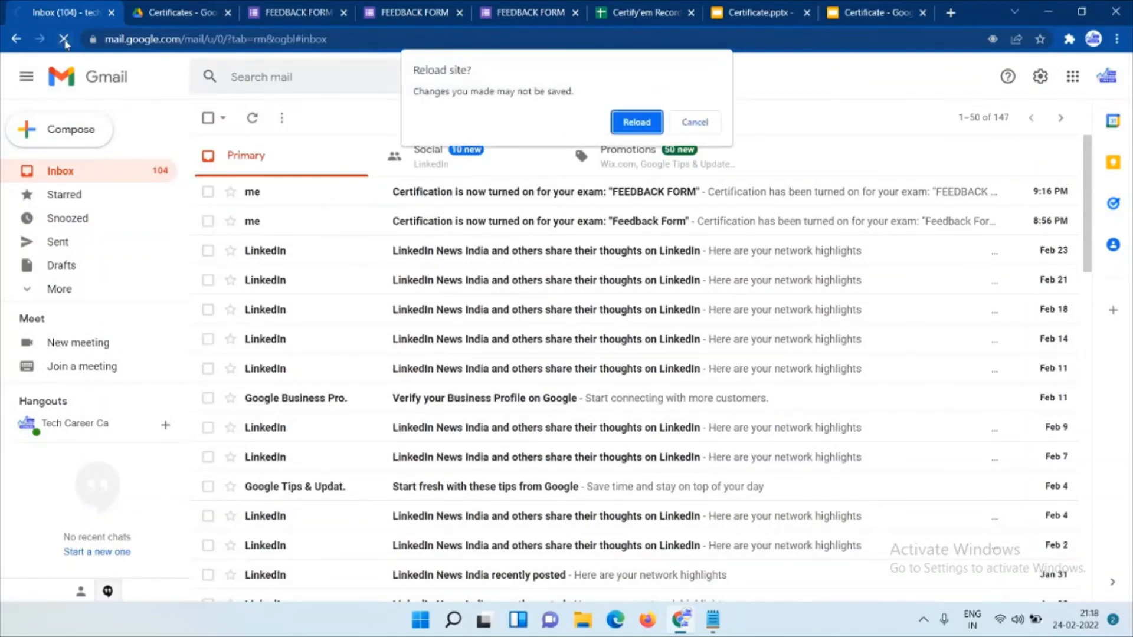
click(644, 124)
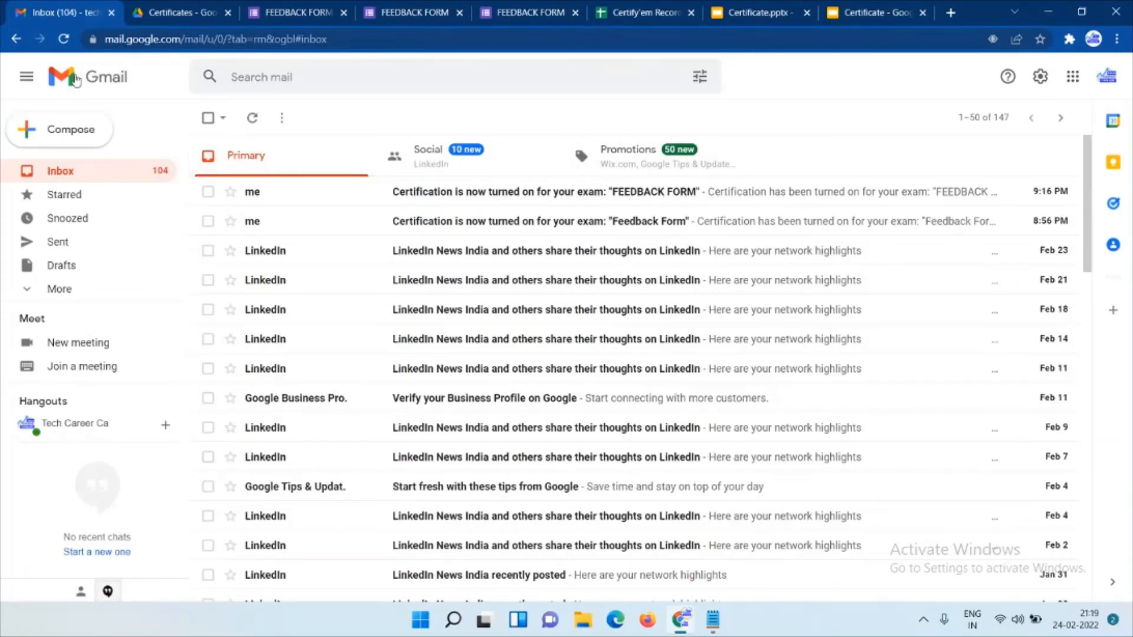
click(64, 39)
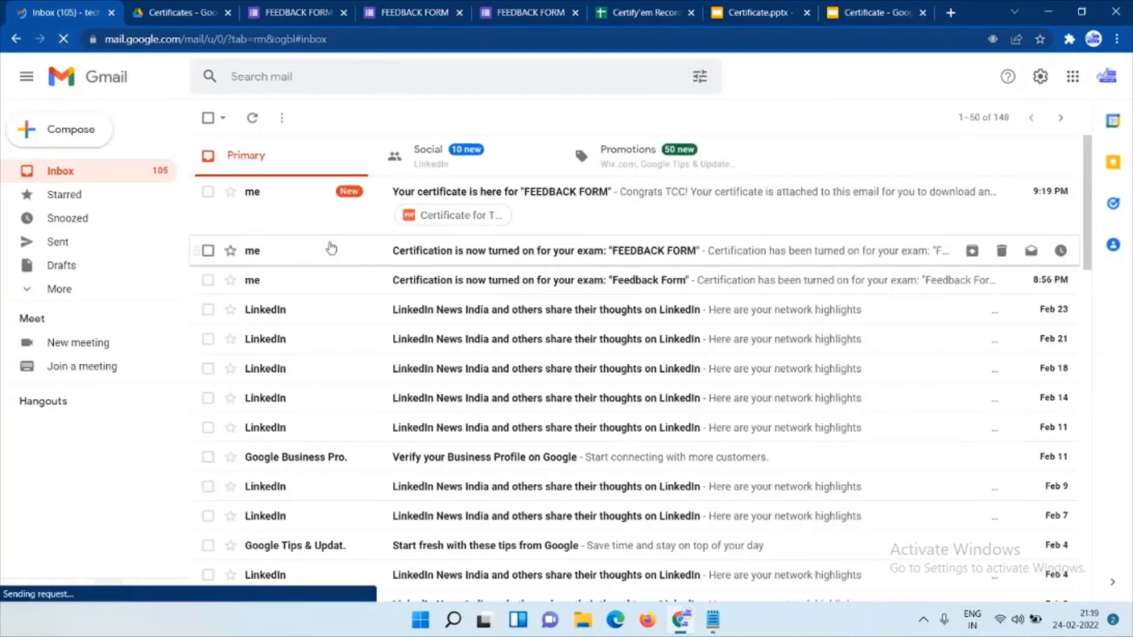
click(563, 203)
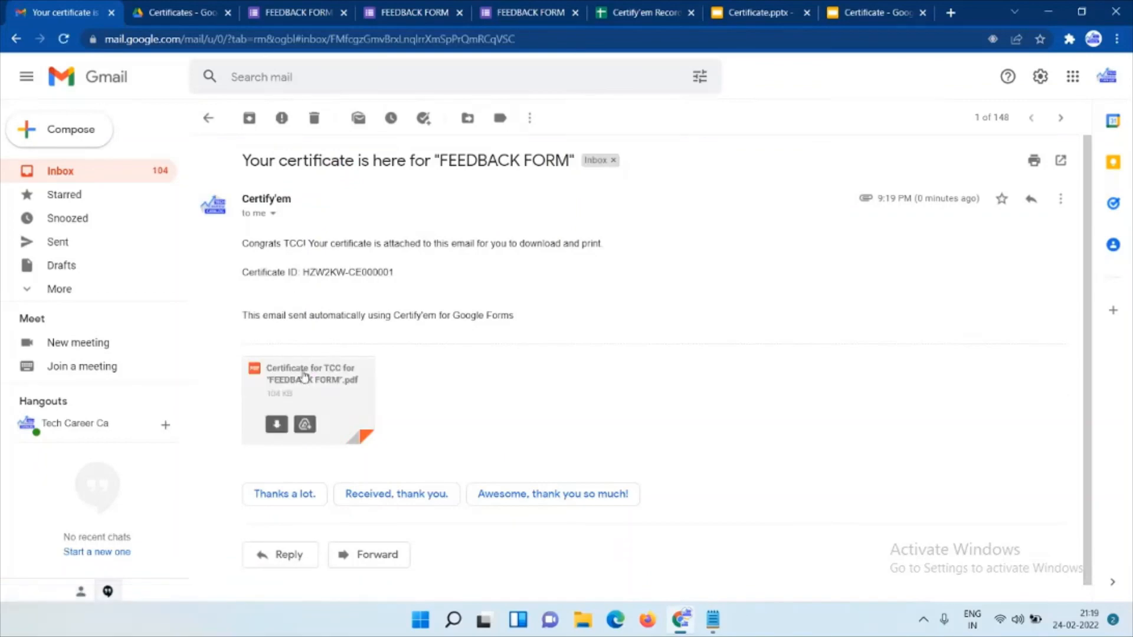
Preview the attached certificate PDF and check TCC's passed row in the Certify'em Records sheet.
click(304, 377)
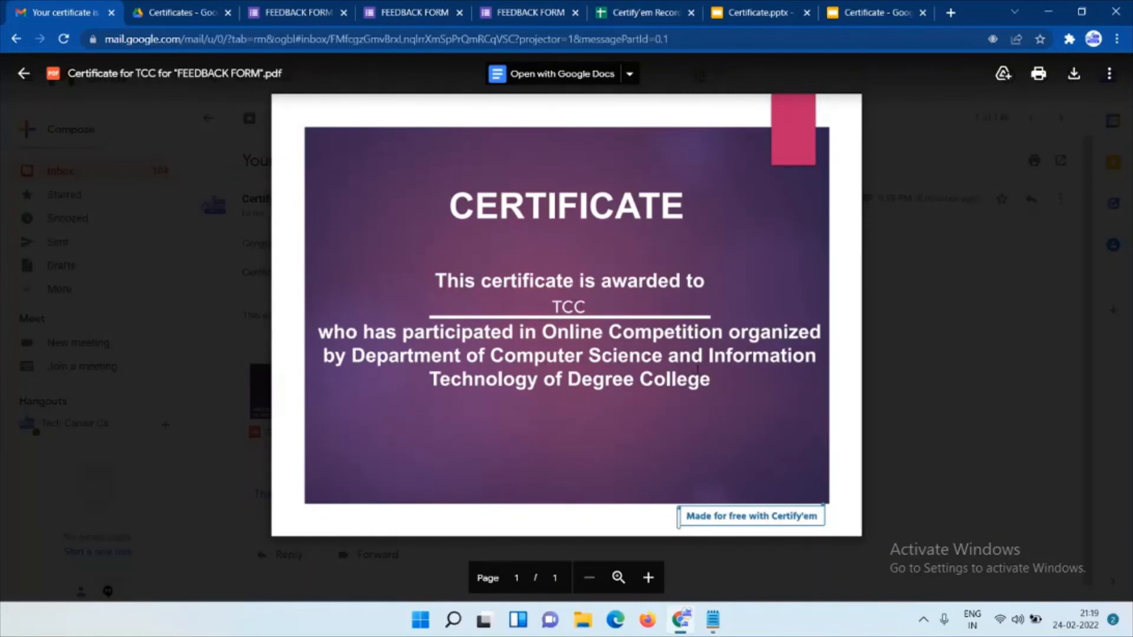
key(Escape)
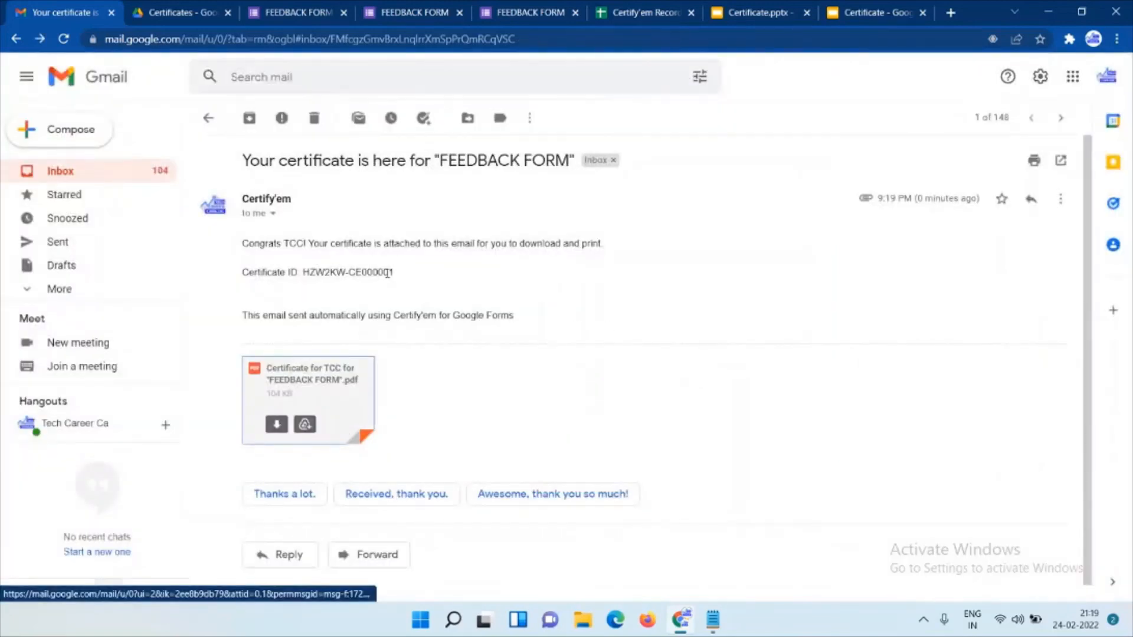
drag(303, 272, 404, 271)
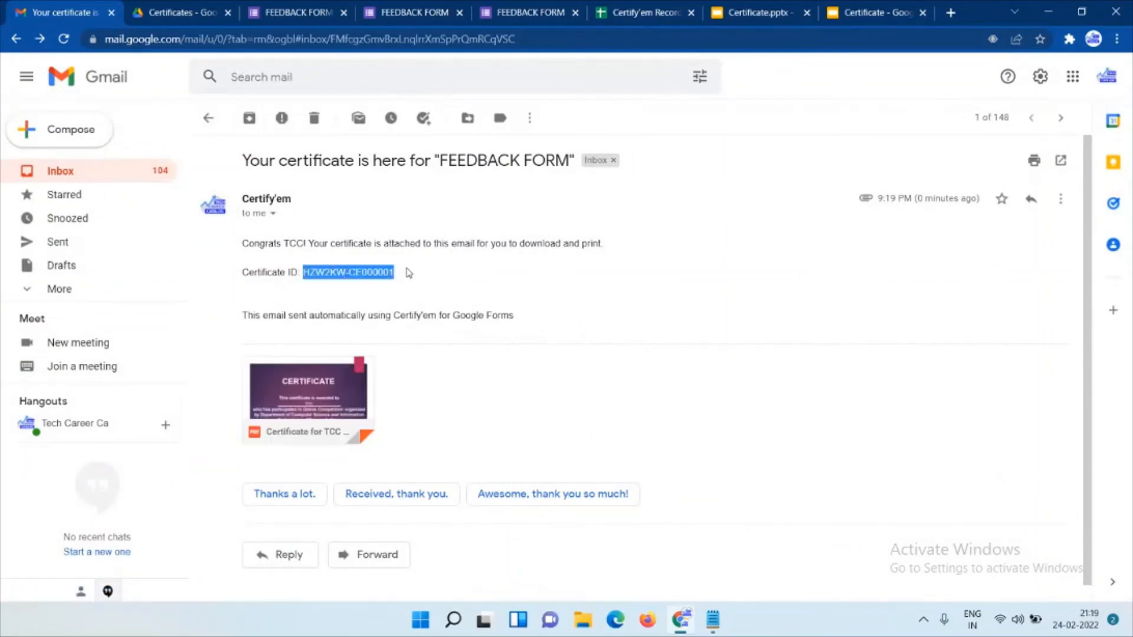
click(407, 272)
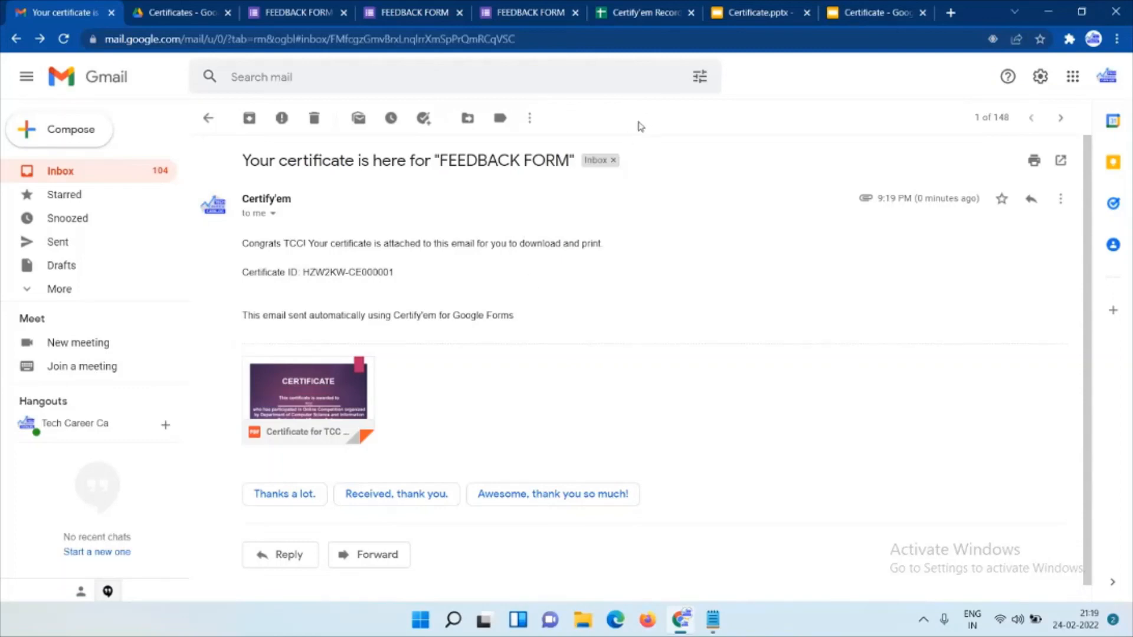
click(647, 13)
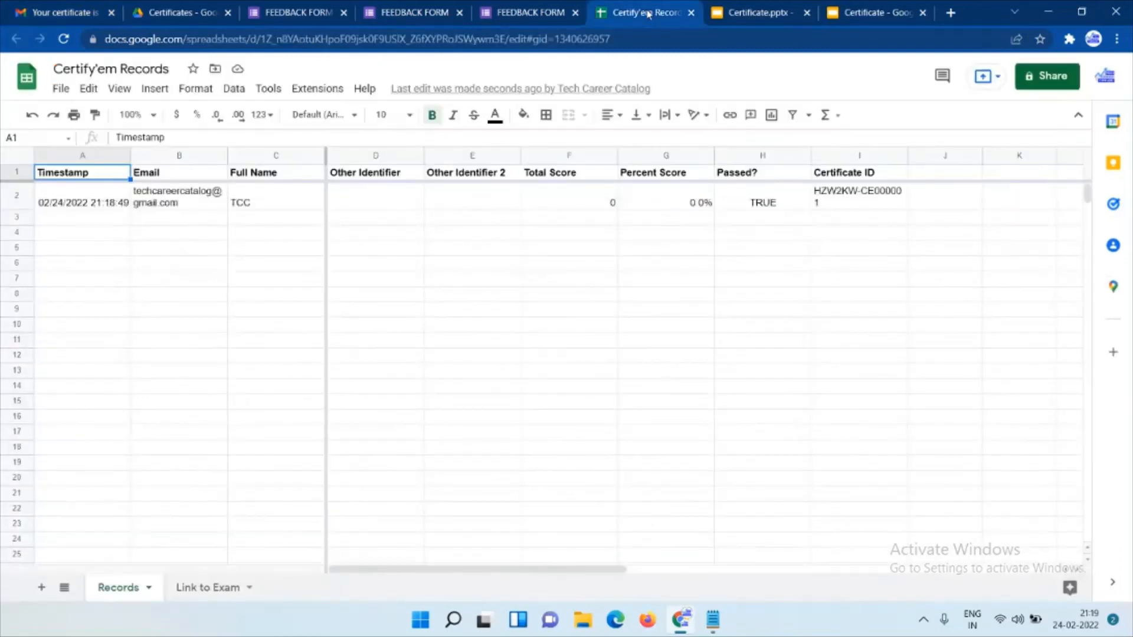